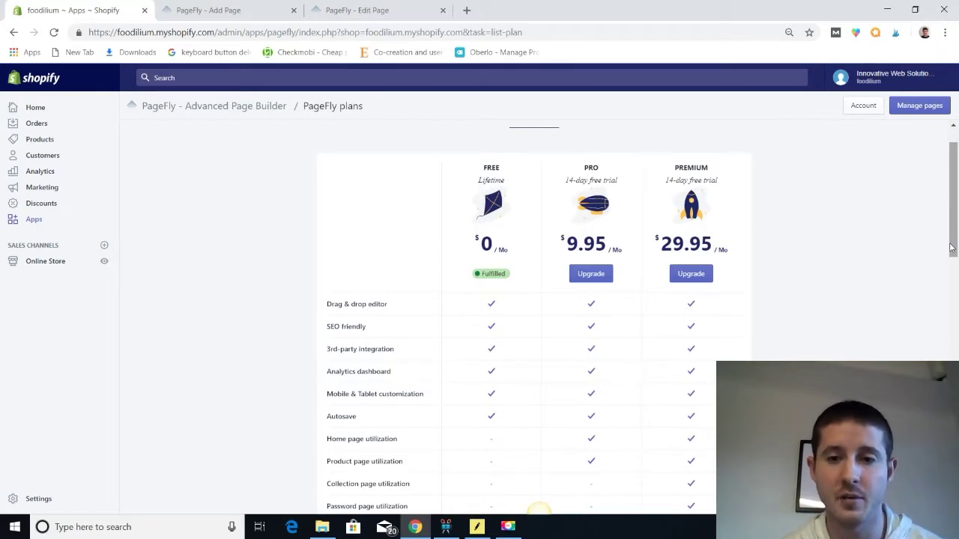
# - Review the feature comparison of the Free, Pro and Premium plans and open the list of managed pages
pyautogui.moveTo(952, 247); pyautogui.dragTo(953, 328)
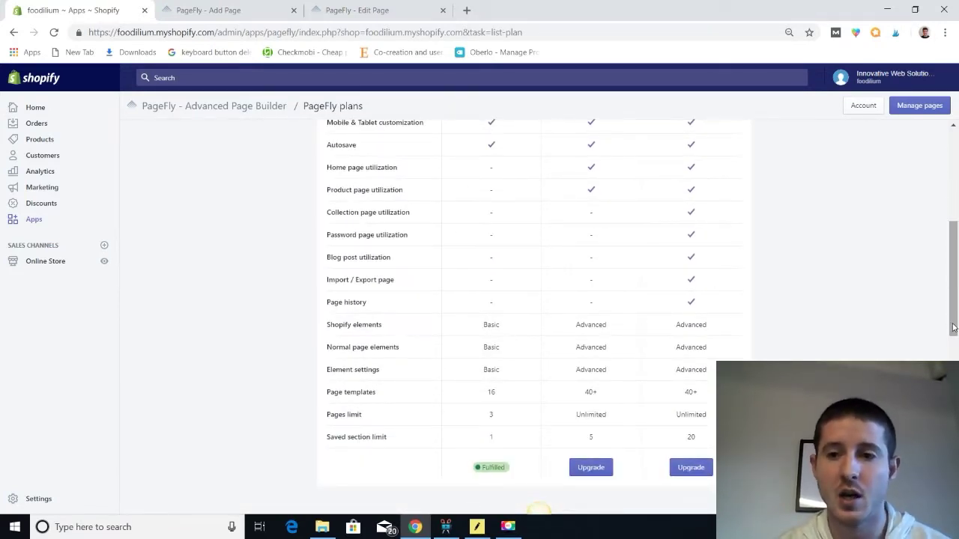
pyautogui.moveTo(954, 328); pyautogui.dragTo(930, 165)
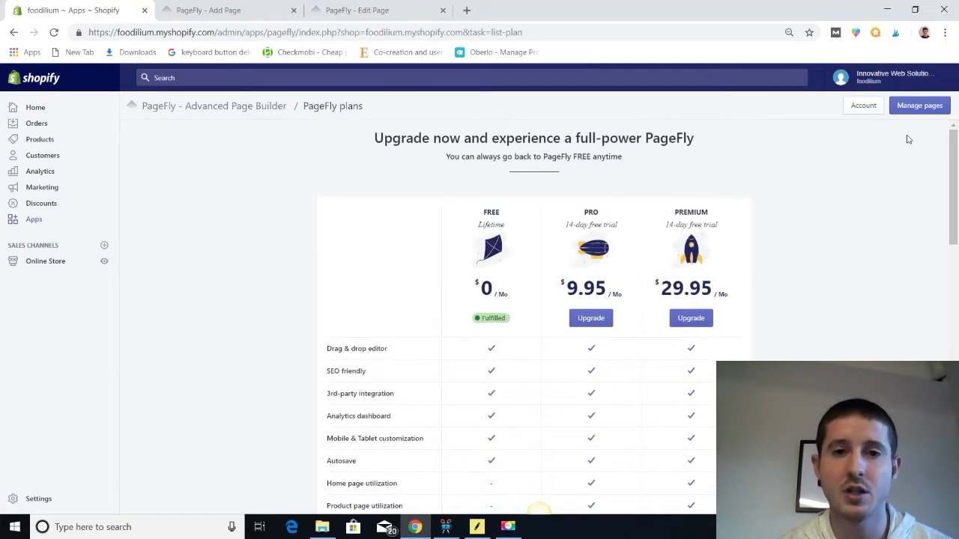
pyautogui.click(914, 110)
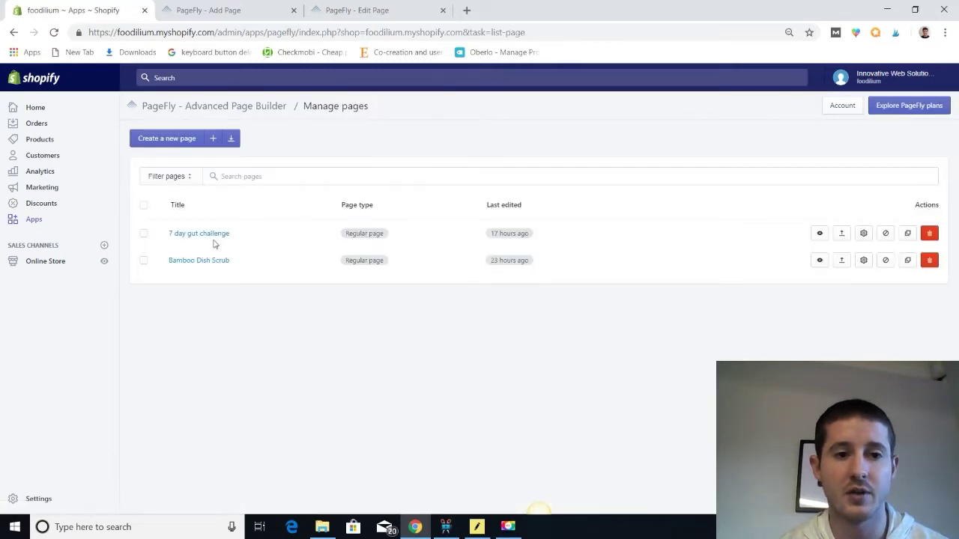
# - Examine the 7 day gut challenge page in the editor, from its hero banner through the daily sections to the meal plan banner
pyautogui.click(314, 19)
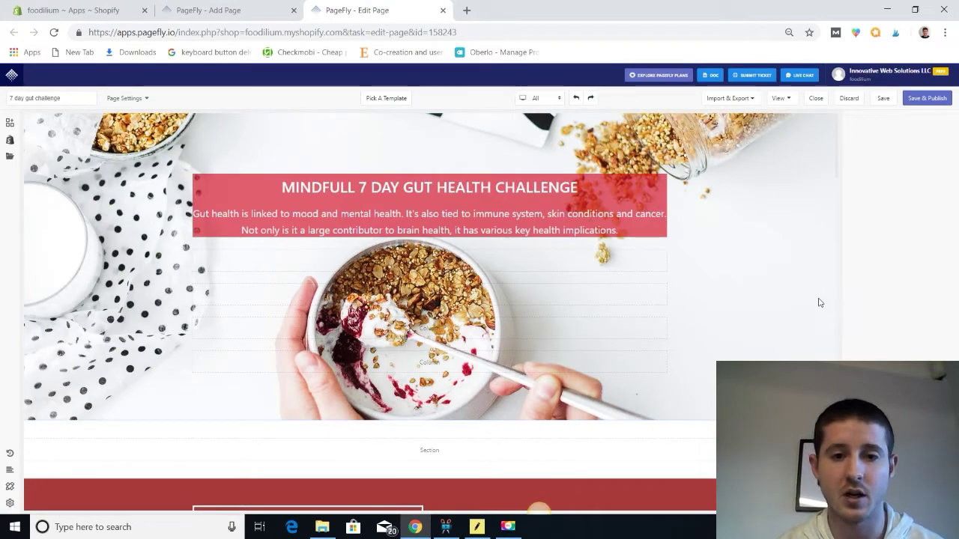
pyautogui.scroll(-2, 819, 303)
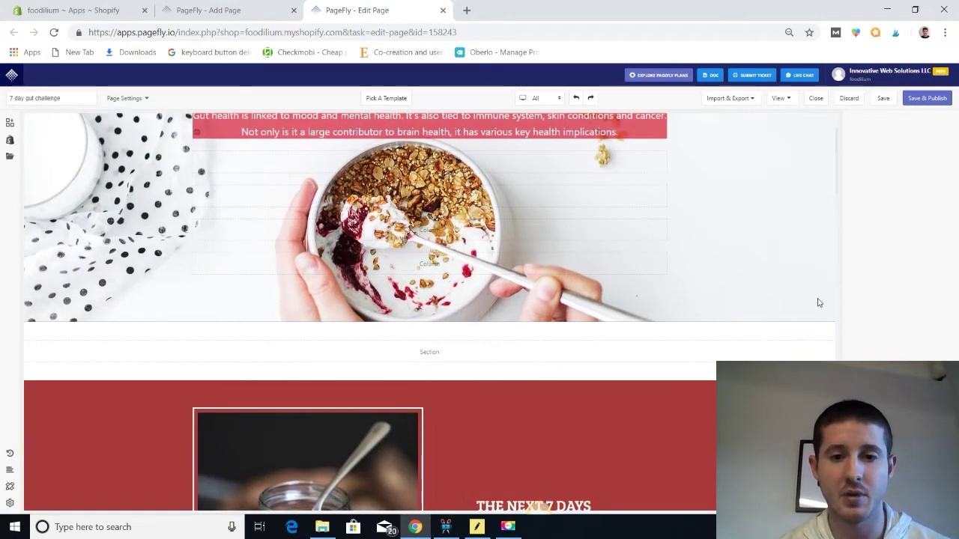
pyautogui.scroll(-2, 819, 303)
pyautogui.scroll(2, 829, 283)
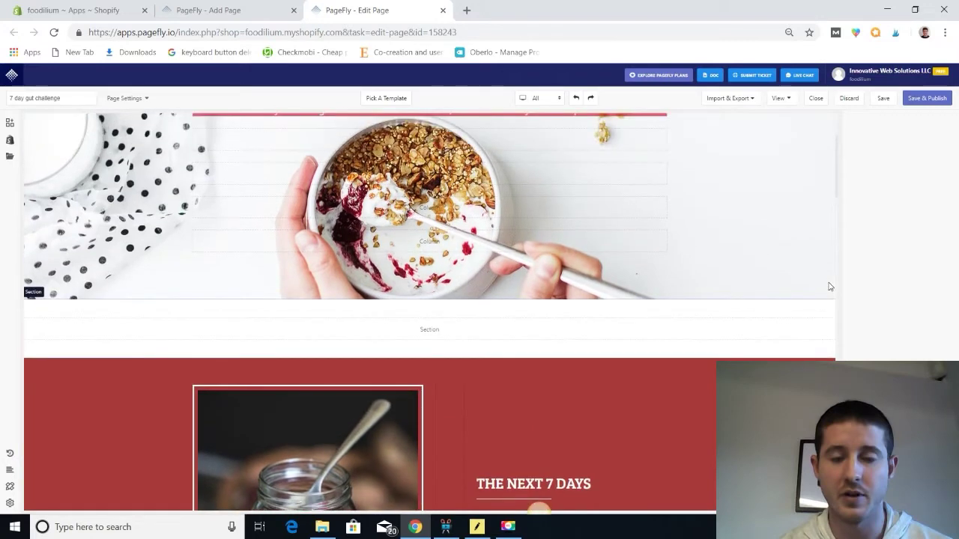
pyautogui.scroll(3, 828, 287)
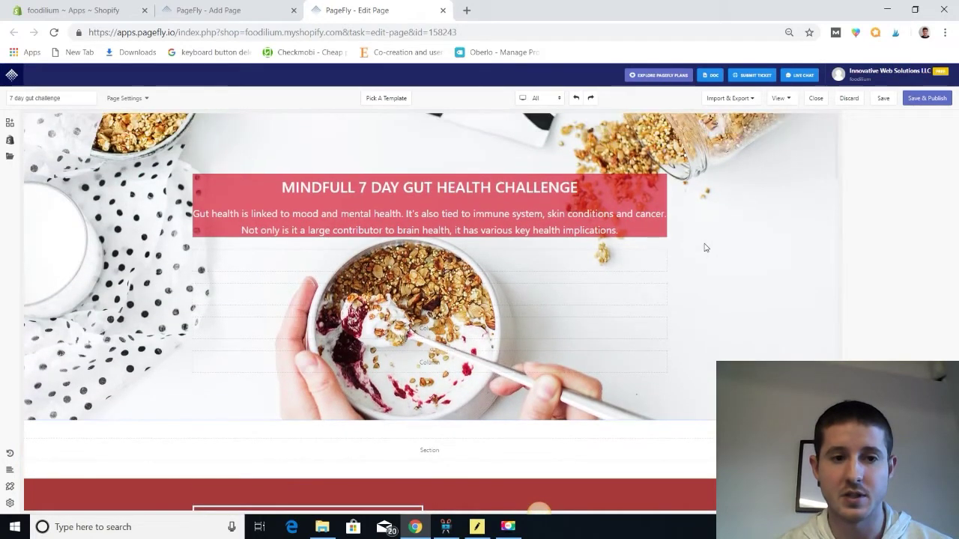
pyautogui.scroll(-1, 704, 247)
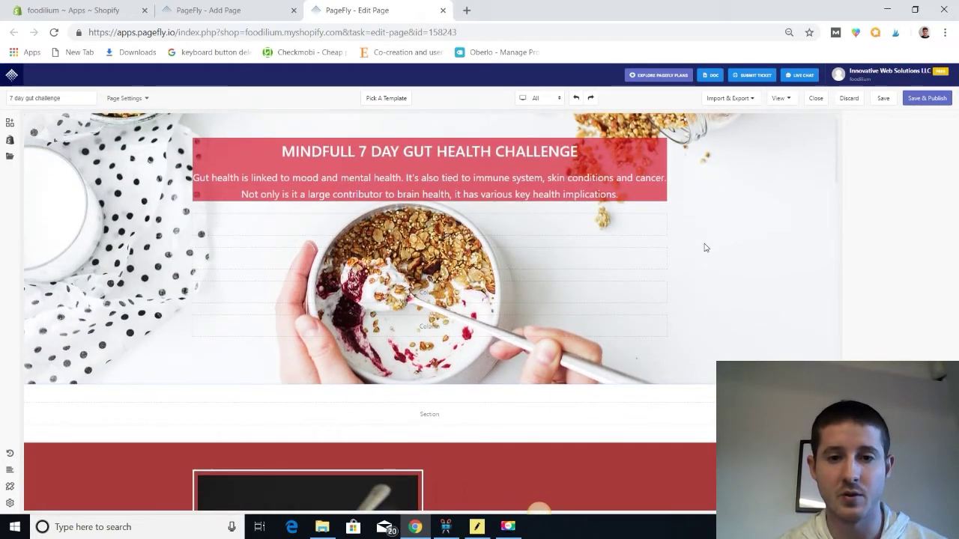
pyautogui.scroll(-5, 668, 289)
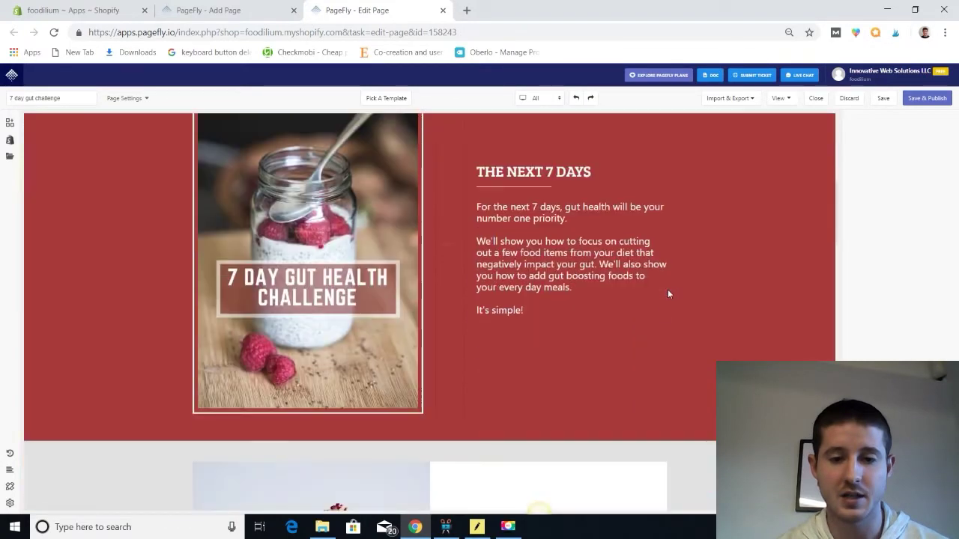
pyautogui.scroll(-3, 668, 289)
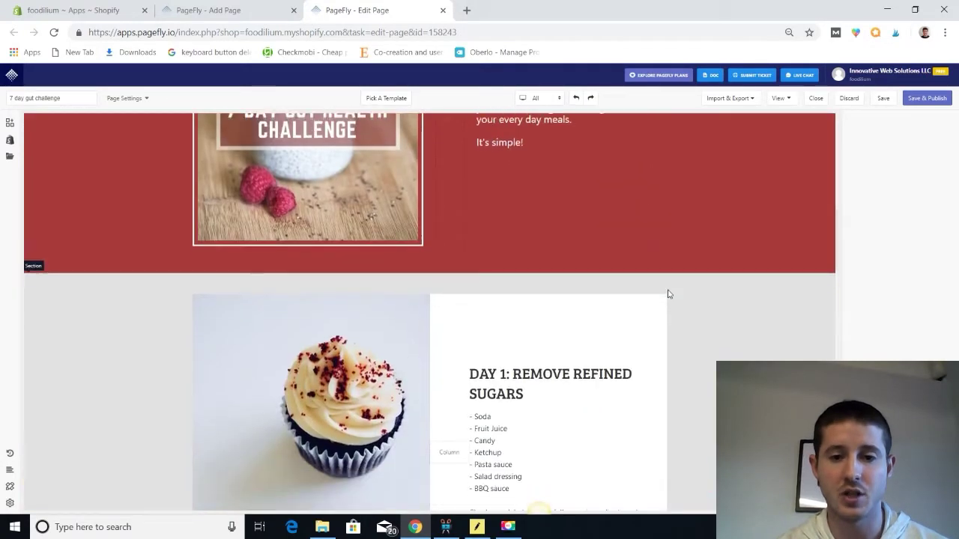
pyautogui.scroll(-4, 669, 295)
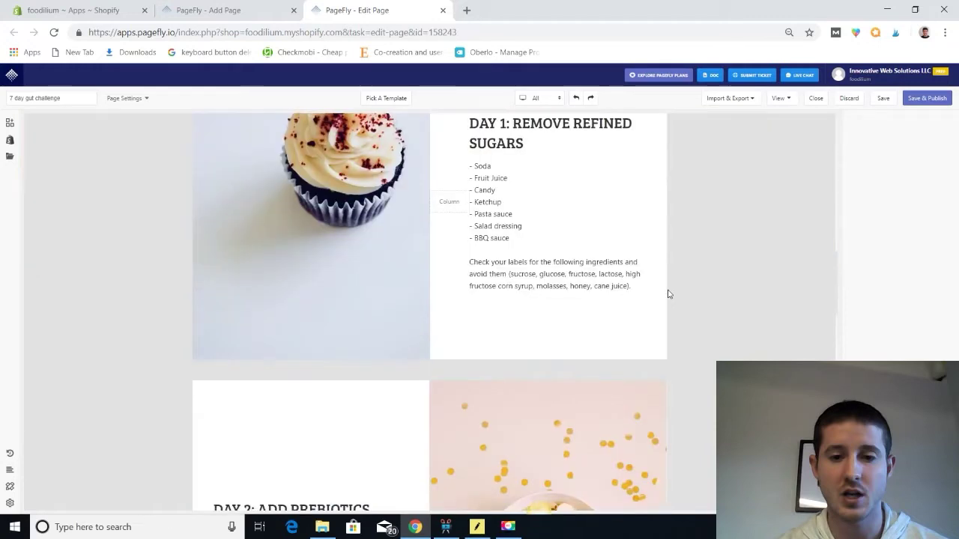
pyautogui.scroll(-5, 669, 294)
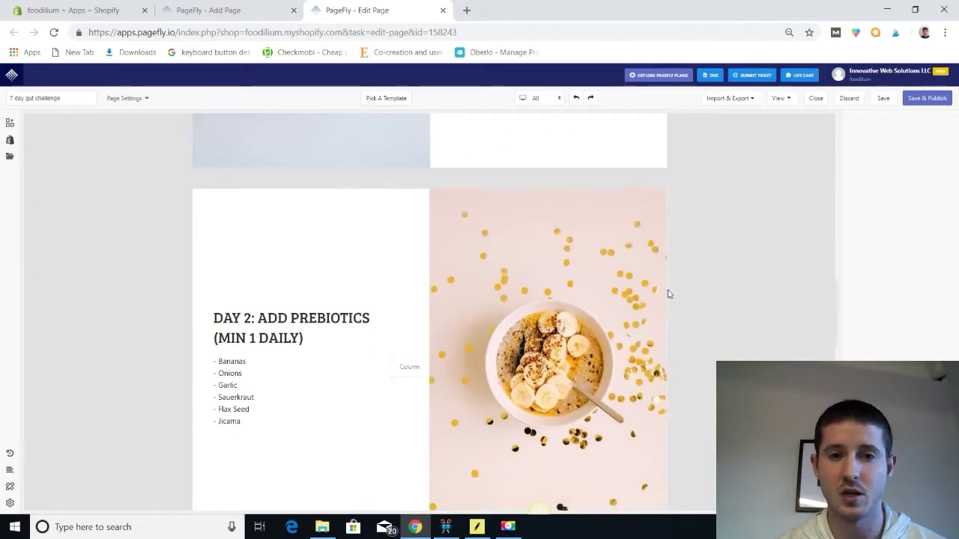
pyautogui.scroll(-1, 669, 295)
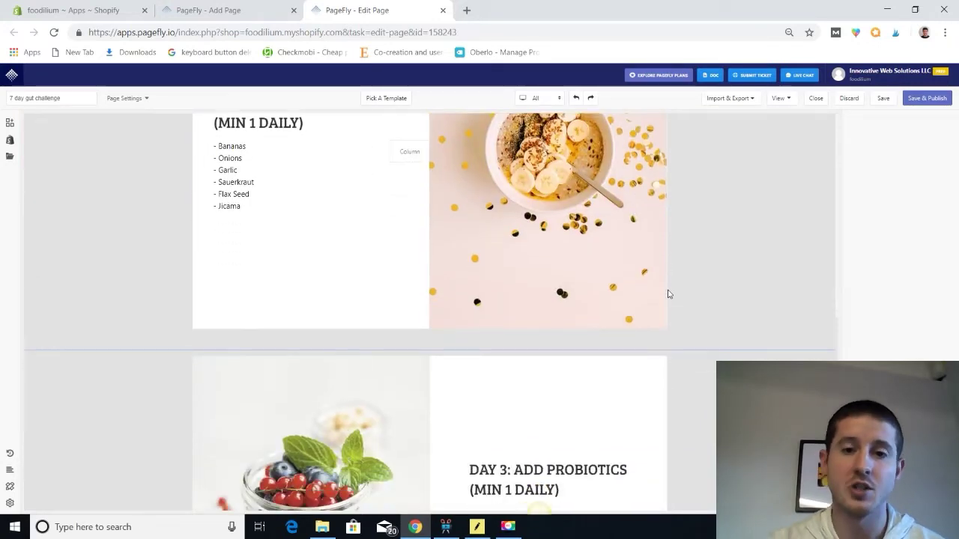
pyautogui.scroll(-2, 669, 294)
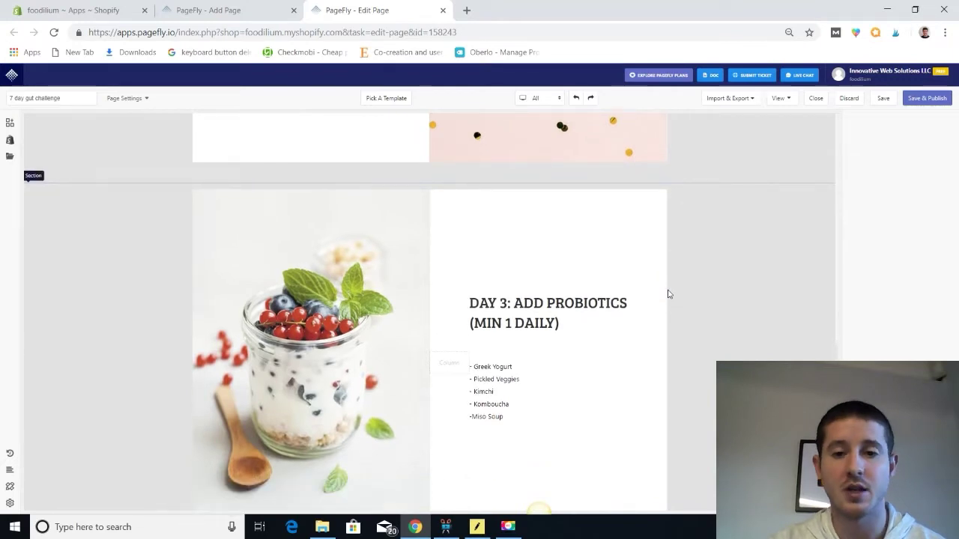
pyautogui.scroll(-10, 669, 295)
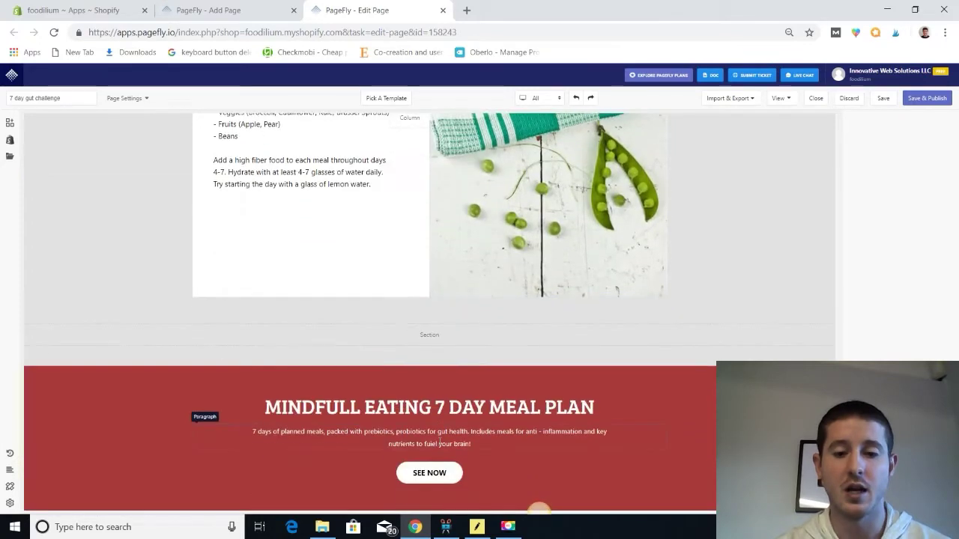
pyautogui.click(223, 9)
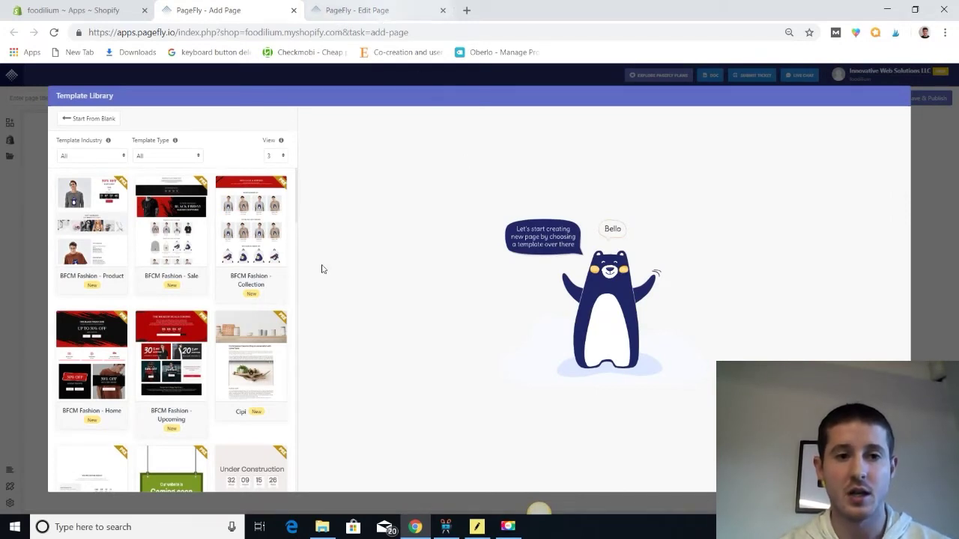
pyautogui.click(395, 7)
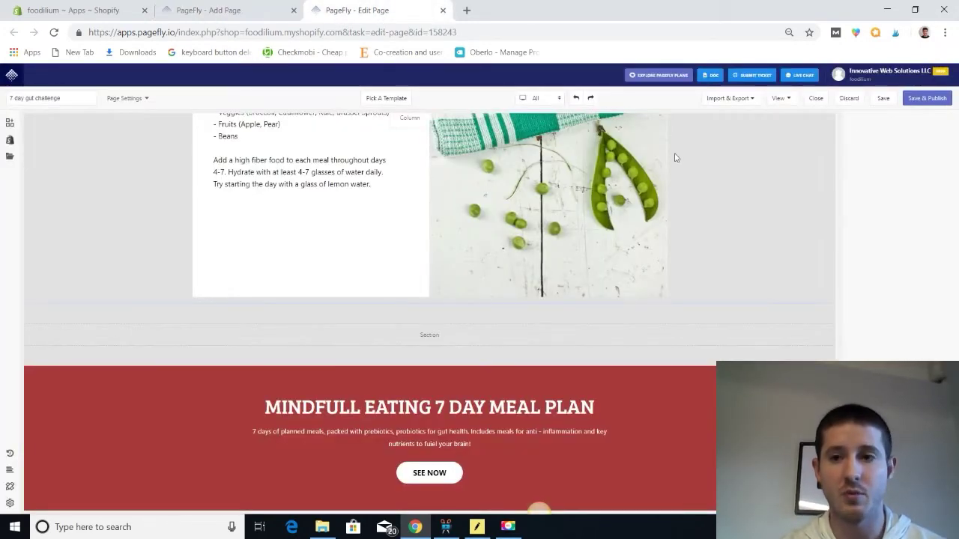
pyautogui.scroll(1, 759, 143)
pyautogui.hotkey('ctrl', '1')
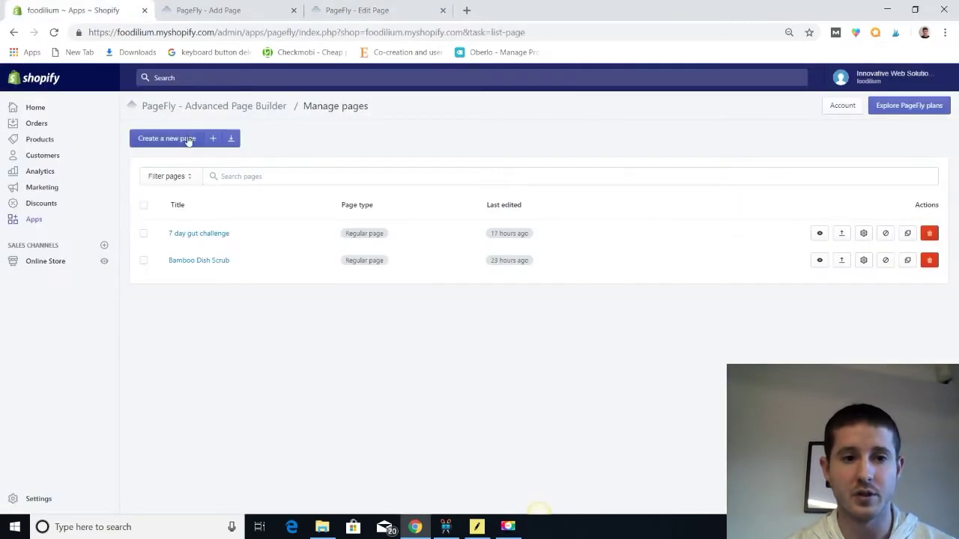
# - Filter the template library to product pages and start the new page with the GYM Product template
pyautogui.click(235, 11)
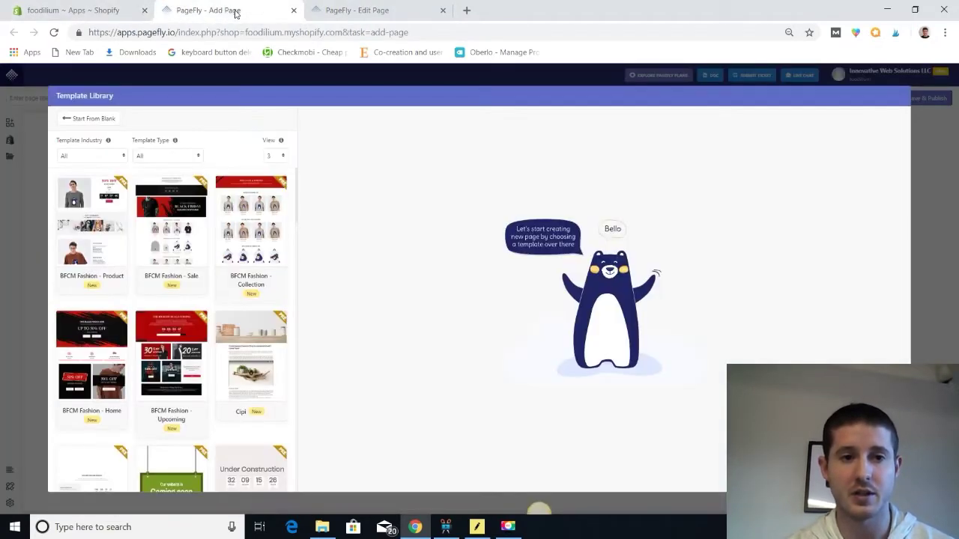
pyautogui.click(177, 156)
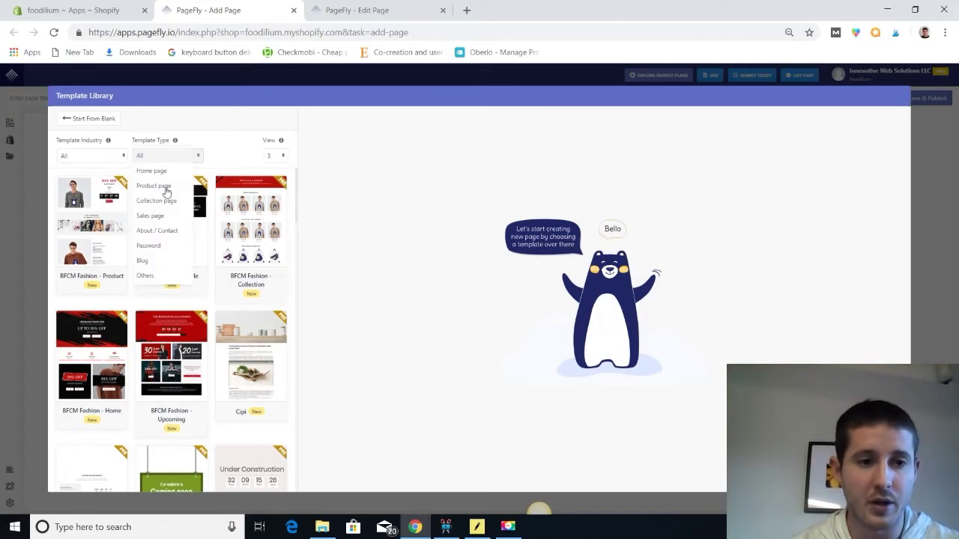
pyautogui.click(166, 186)
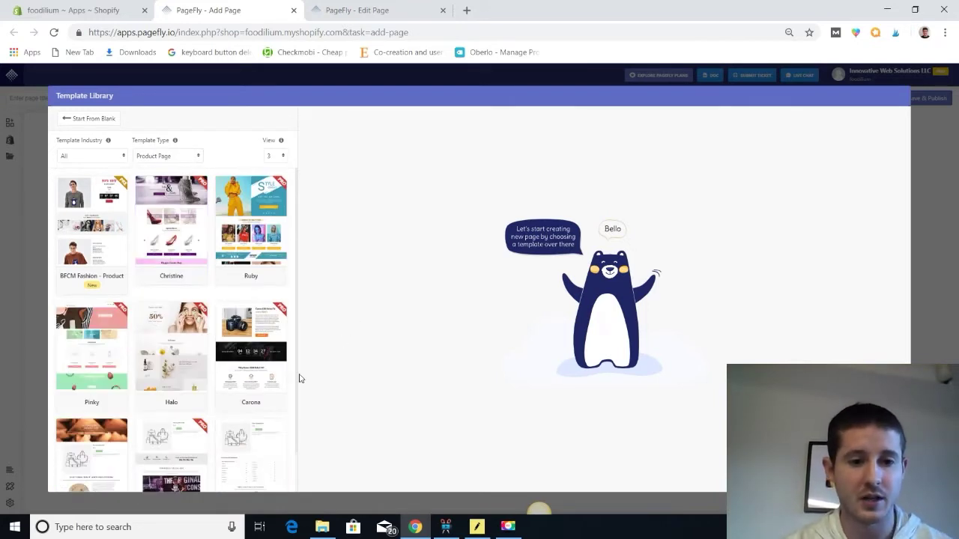
pyautogui.scroll(-1, 230, 402)
pyautogui.click(257, 410)
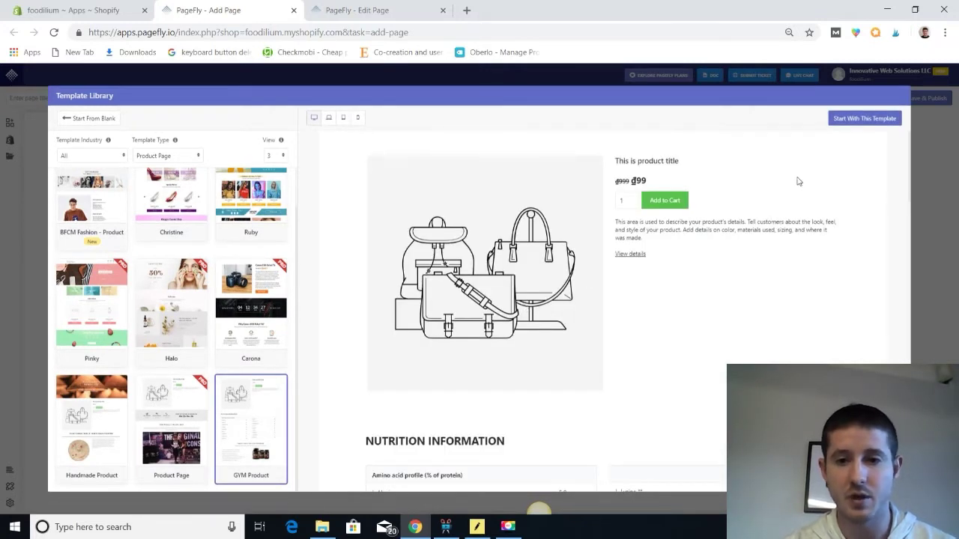
pyautogui.click(851, 121)
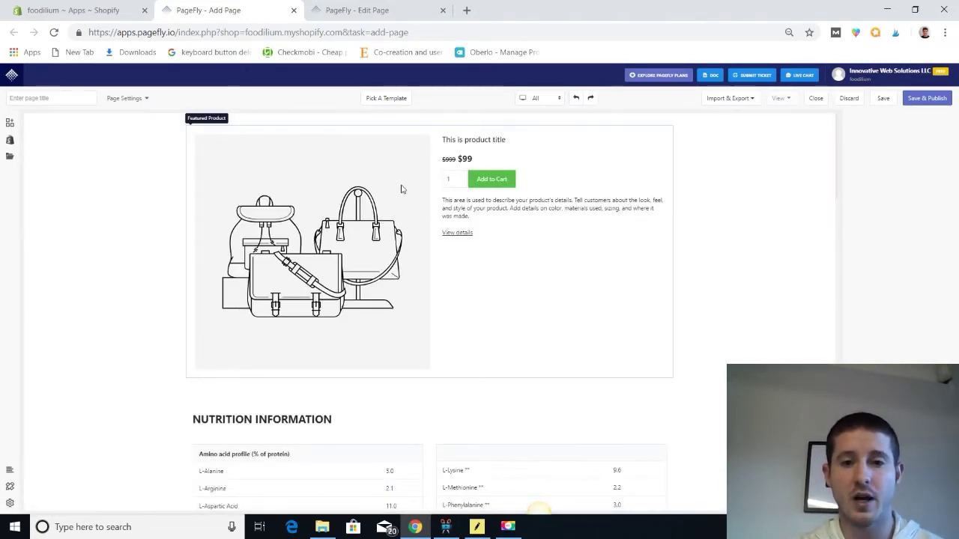
# - Assign the Bamboo Matcha Tea Whisk product to the page's featured product element
pyautogui.click(400, 189)
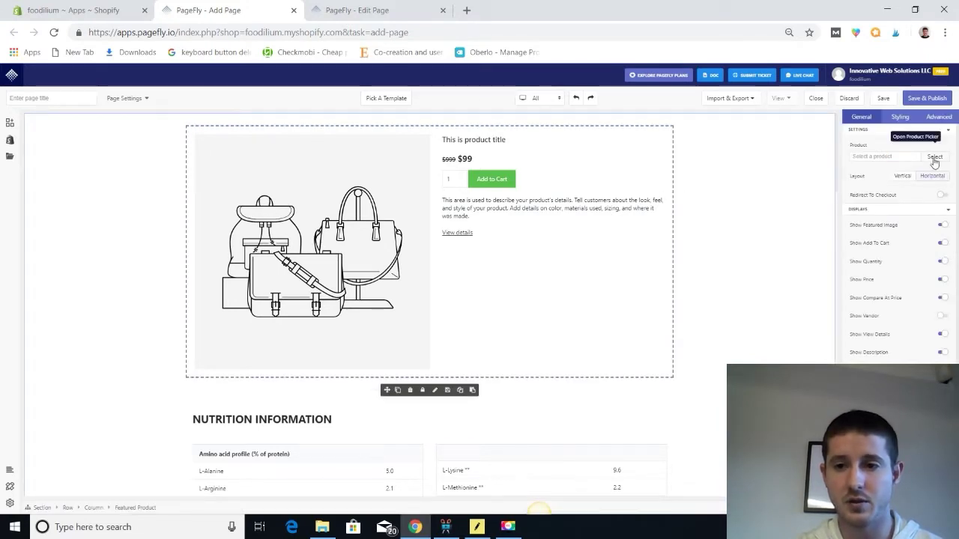
pyautogui.click(934, 158)
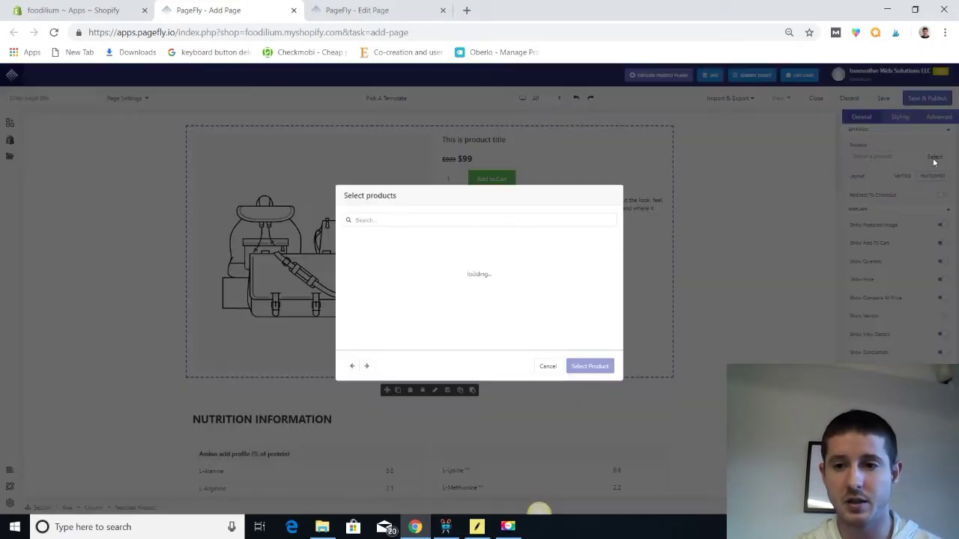
pyautogui.click(389, 220)
pyautogui.write('m')
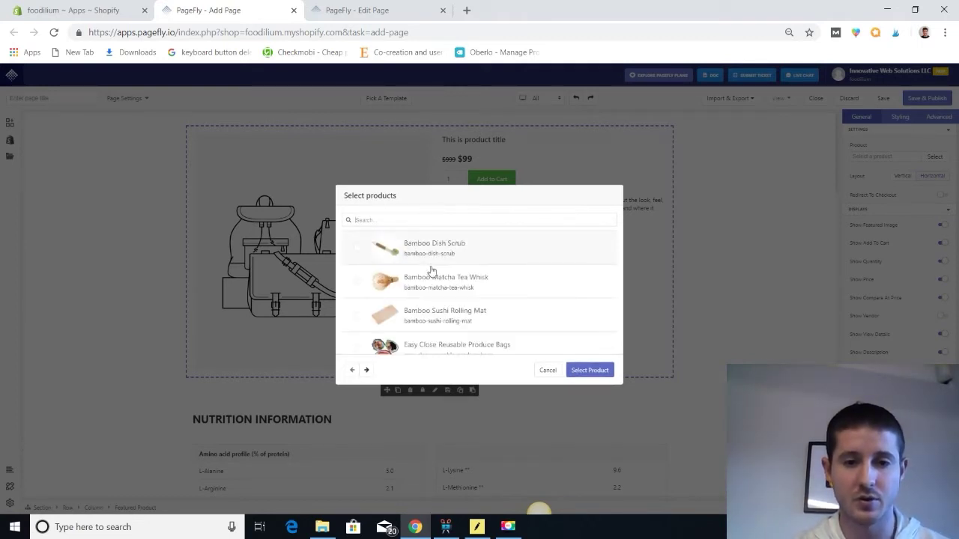
pyautogui.click(425, 291)
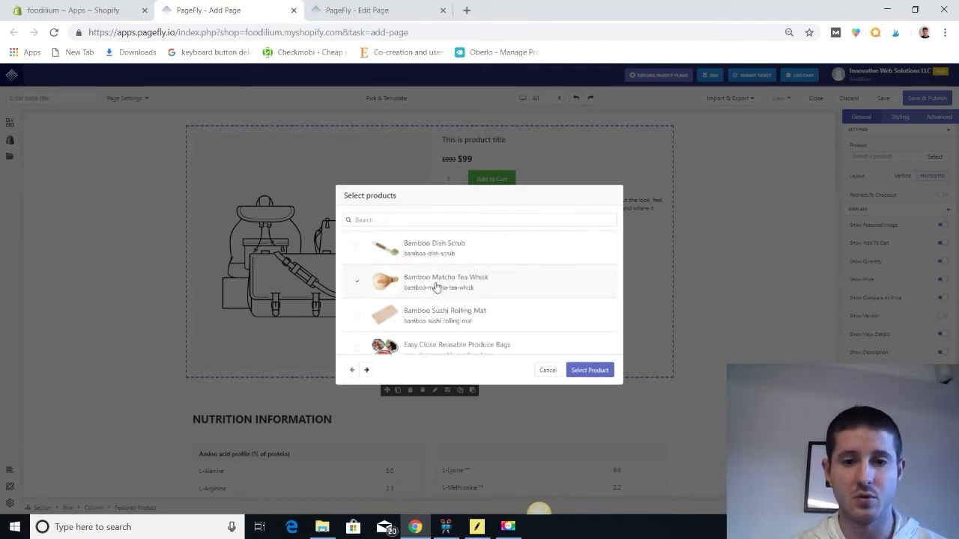
pyautogui.doubleClick(438, 281)
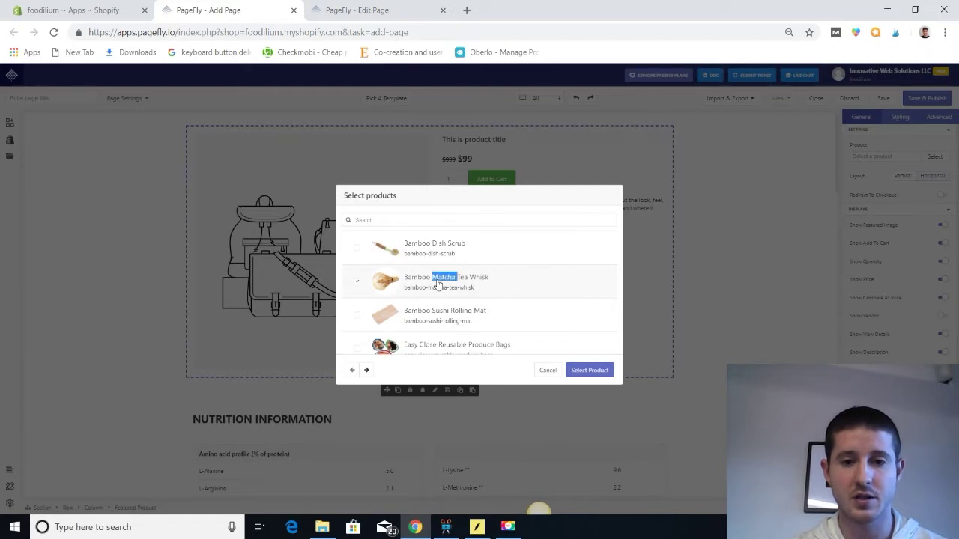
pyautogui.click(588, 370)
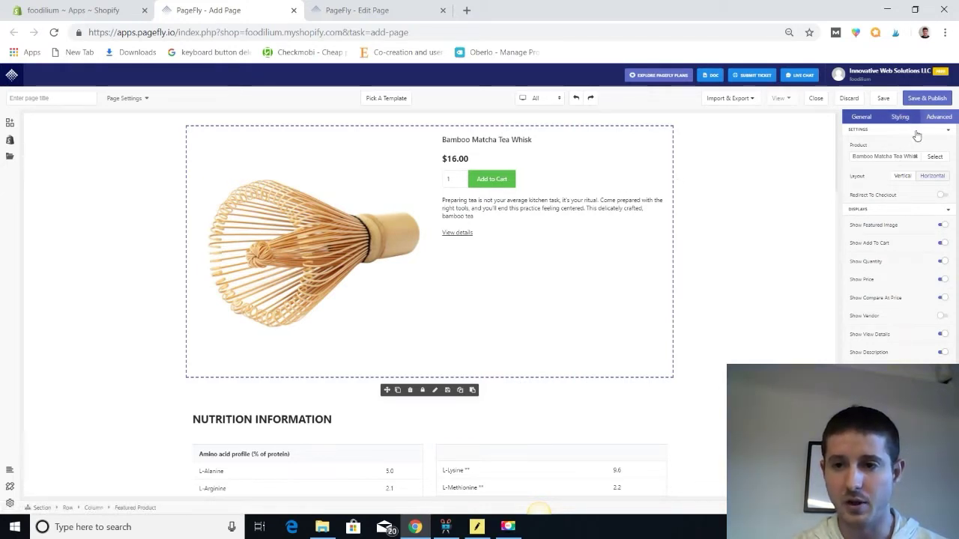
# - Set the font size of the featured product's Add to Cart button to 18px
pyautogui.click(900, 118)
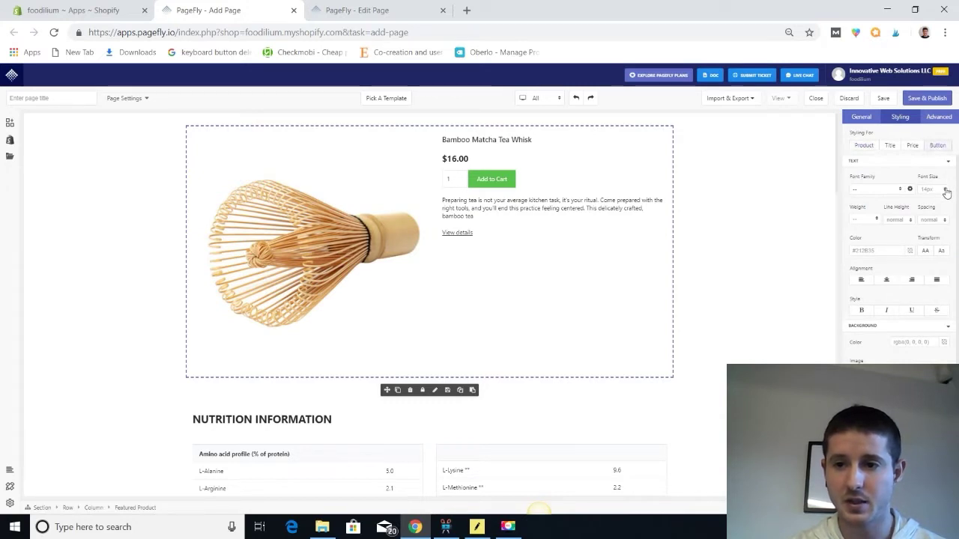
pyautogui.click(945, 189)
pyautogui.click(926, 266)
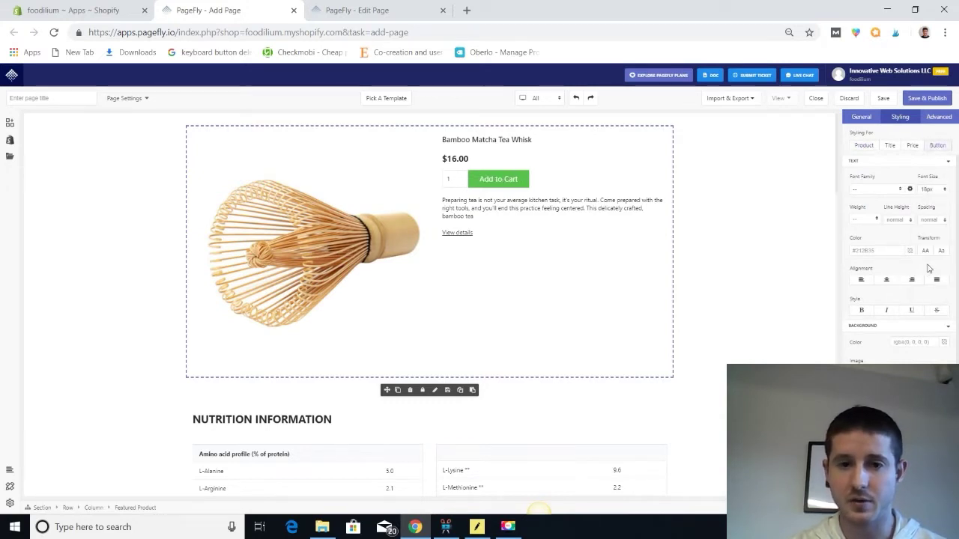
# - Set the background color of the Nutrition Information section to yellow (#F8E71C)
pyautogui.click(775, 333)
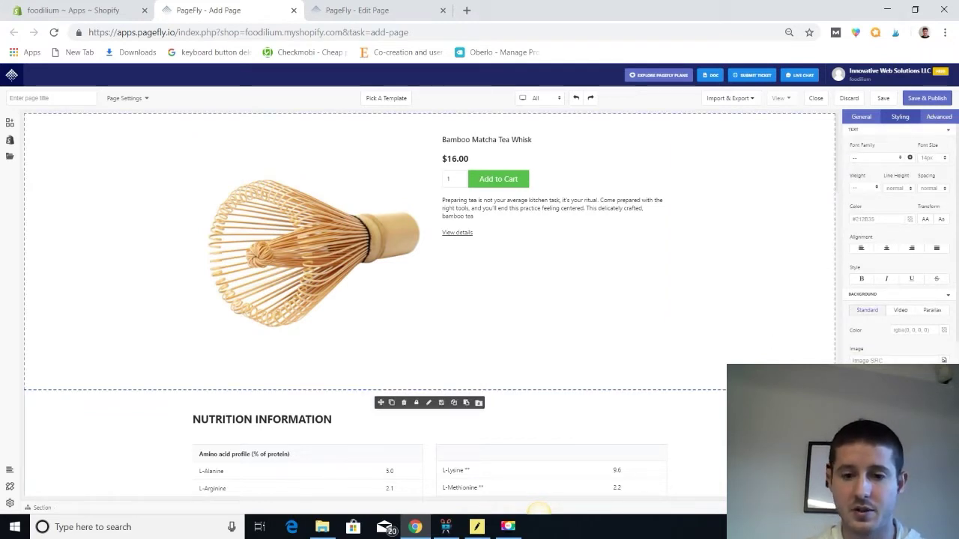
pyautogui.scroll(-2, 760, 358)
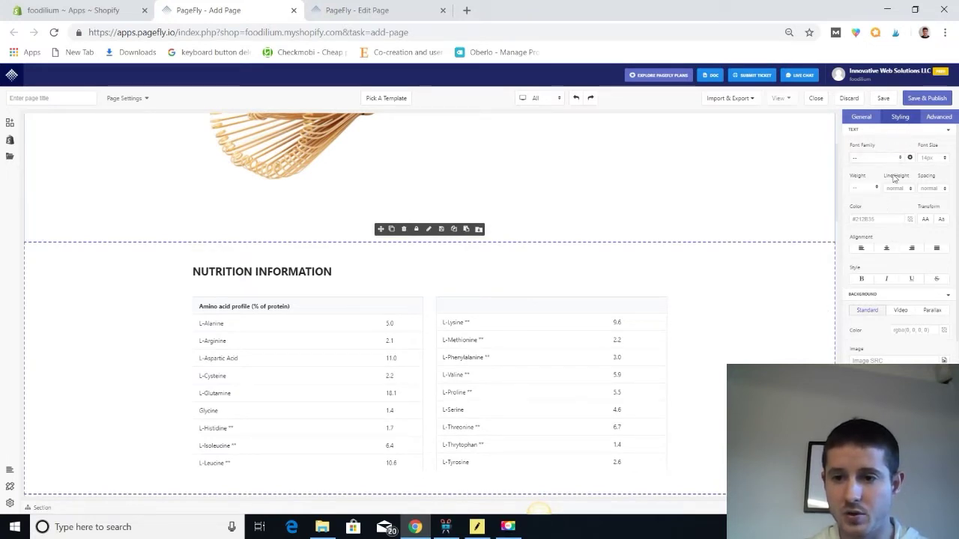
pyautogui.click(943, 331)
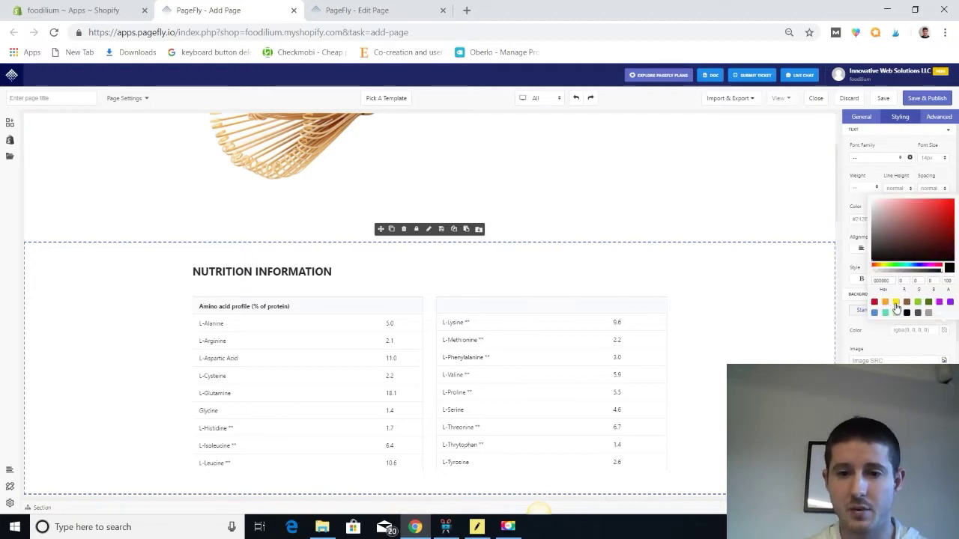
pyautogui.click(896, 304)
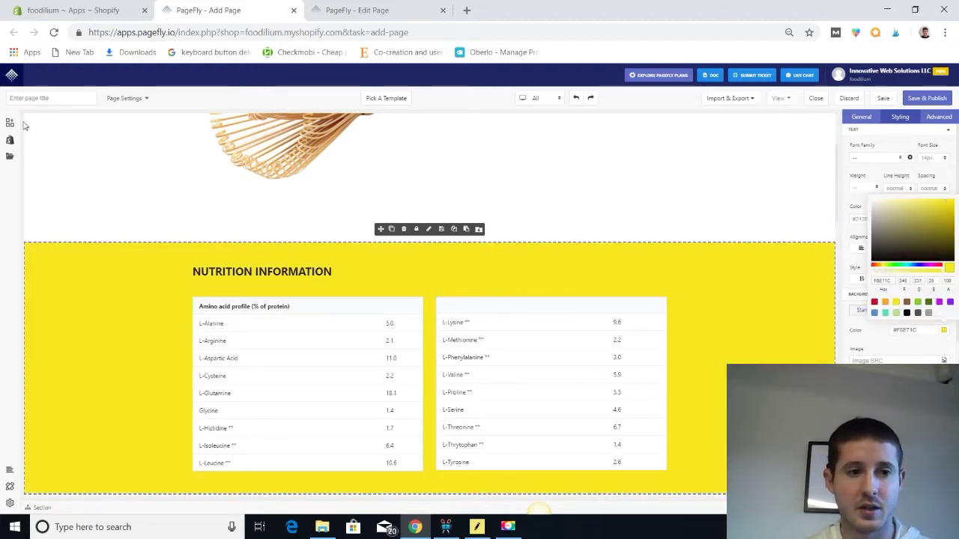
# - Add a countdown timer directly above the Nutrition Information section and set its style to Fitted
pyautogui.click(9, 125)
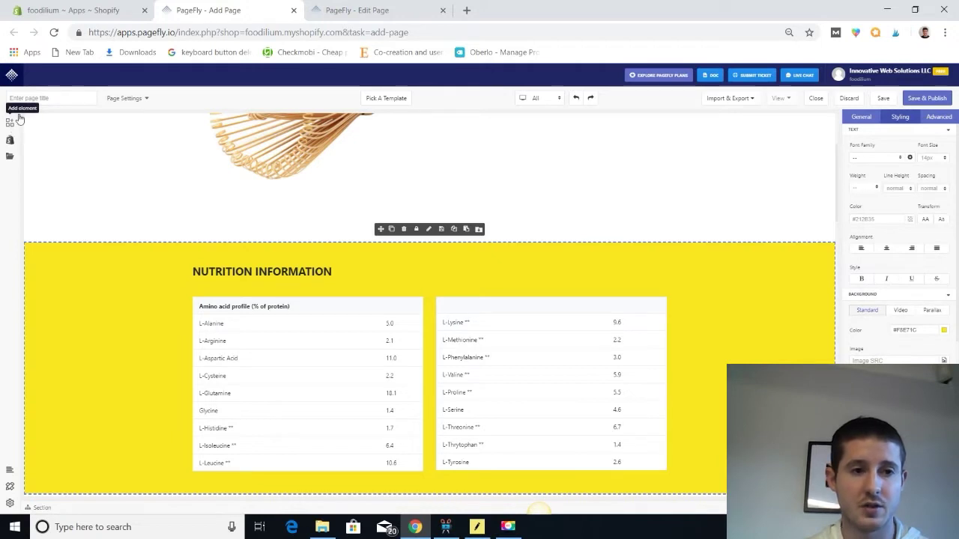
pyautogui.click(9, 123)
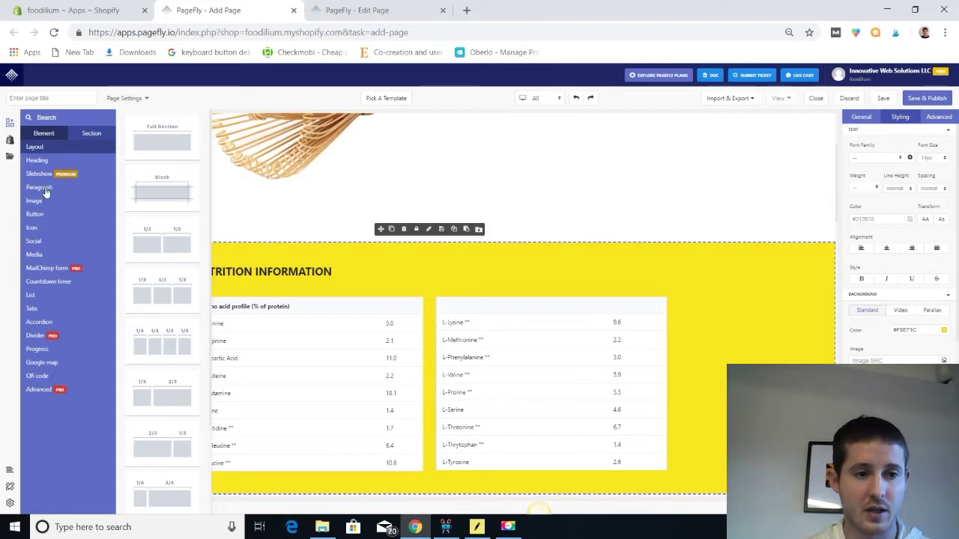
pyautogui.click(49, 283)
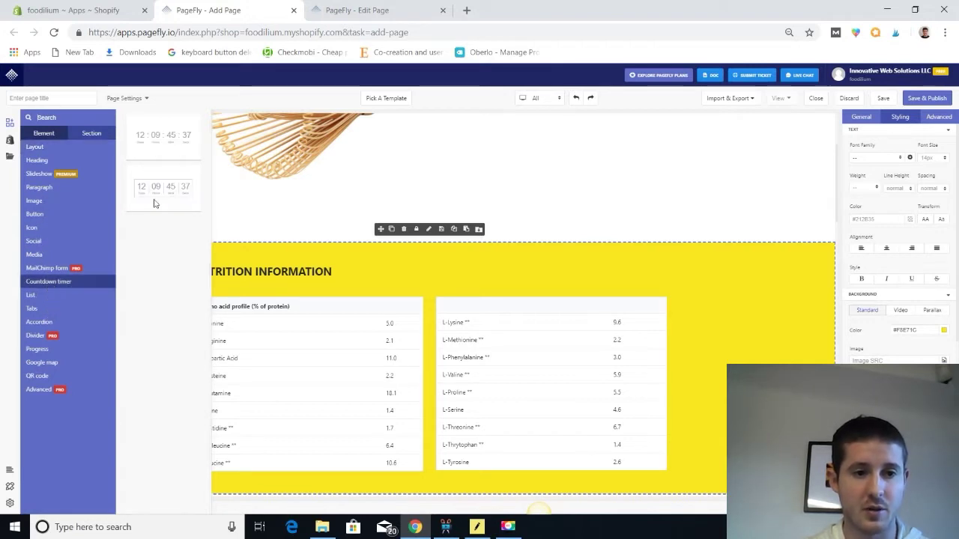
pyautogui.moveTo(161, 186); pyautogui.dragTo(414, 234)
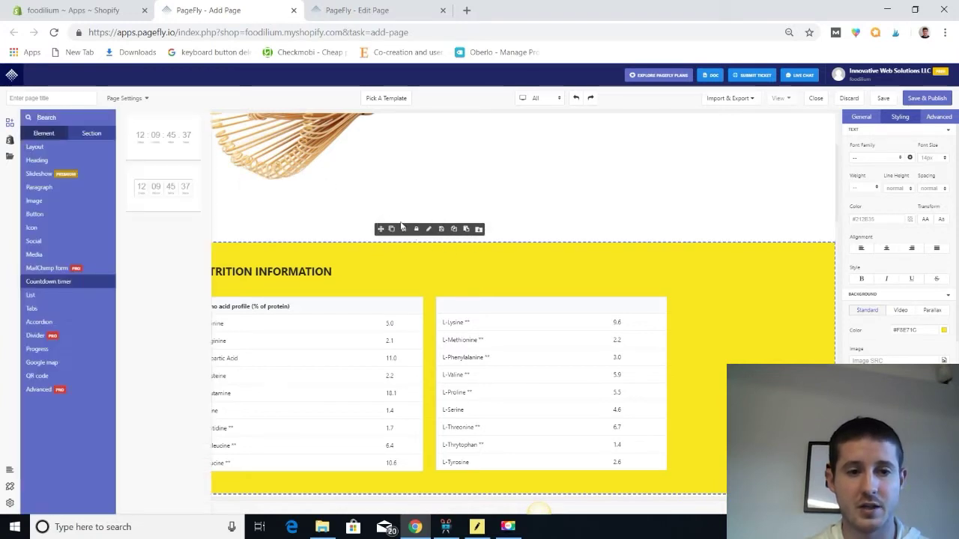
pyautogui.moveTo(153, 146); pyautogui.dragTo(541, 244)
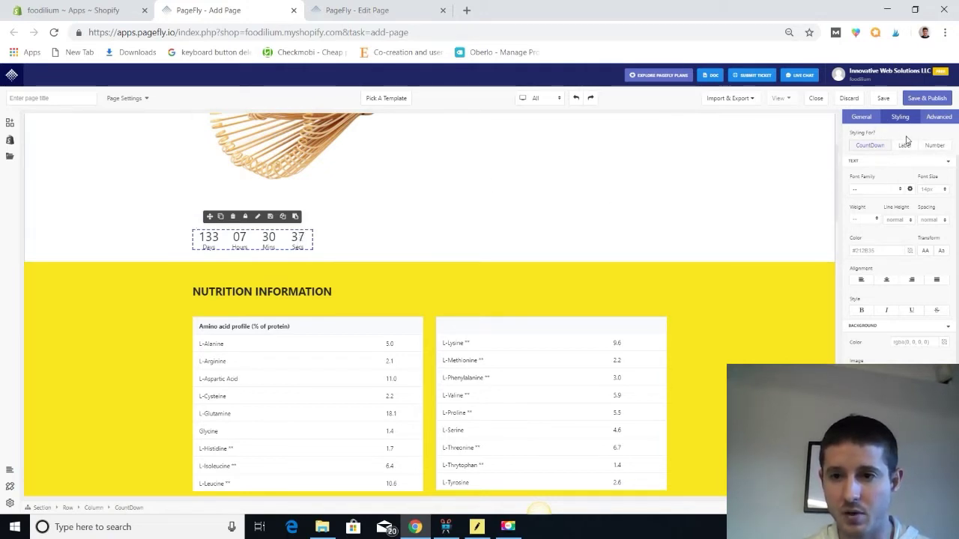
pyautogui.click(861, 116)
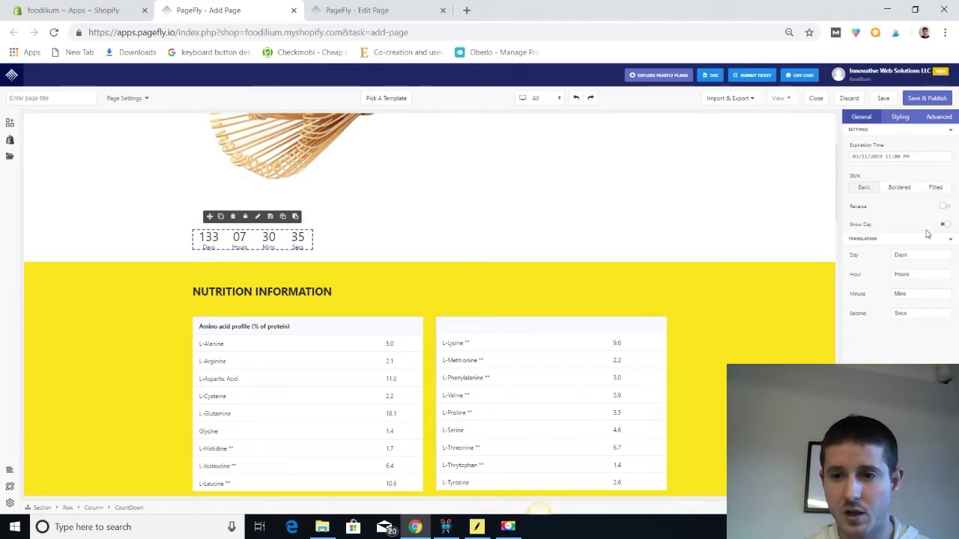
pyautogui.click(936, 188)
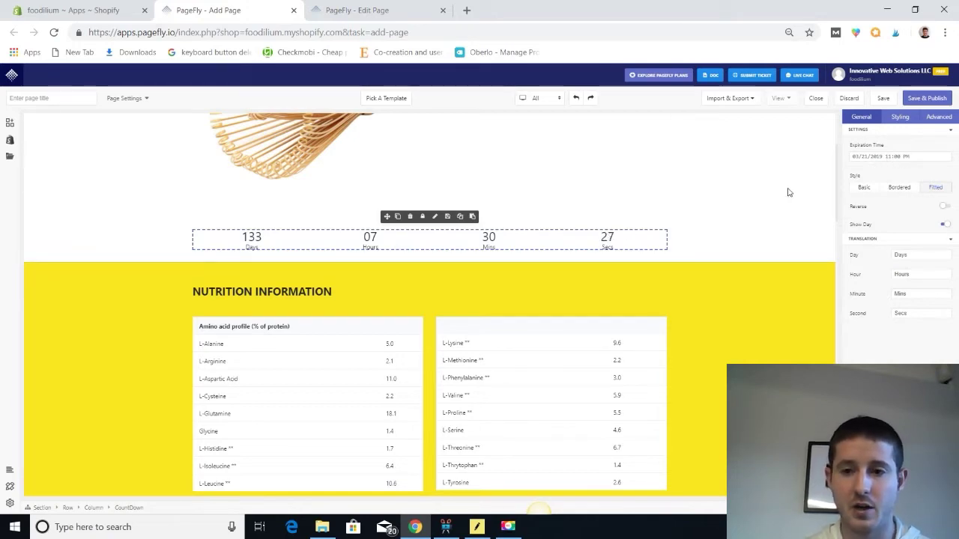
# - Open the settings of the YouTube video under the Optimum Nutrition True Strength text and select its video URL
pyautogui.moveTo(837, 191); pyautogui.dragTo(829, 310)
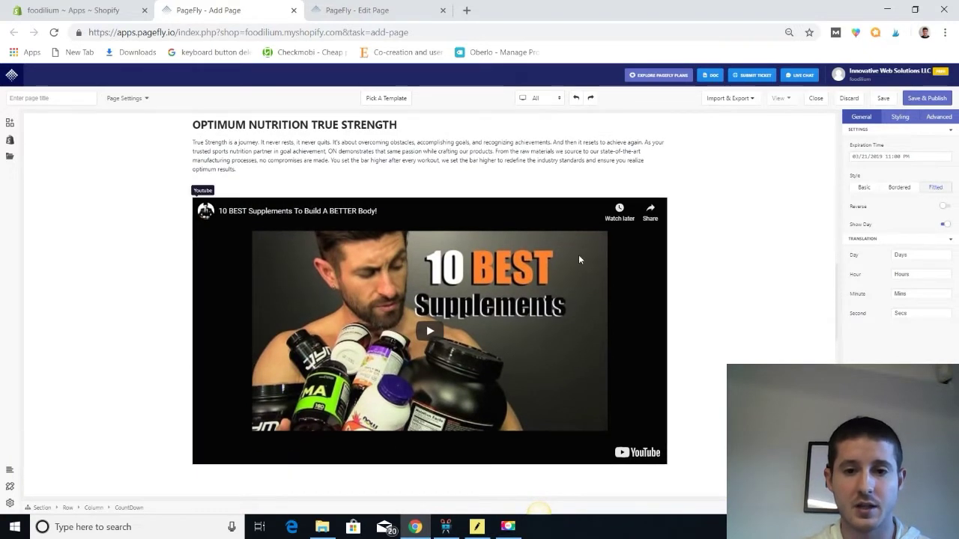
pyautogui.click(523, 224)
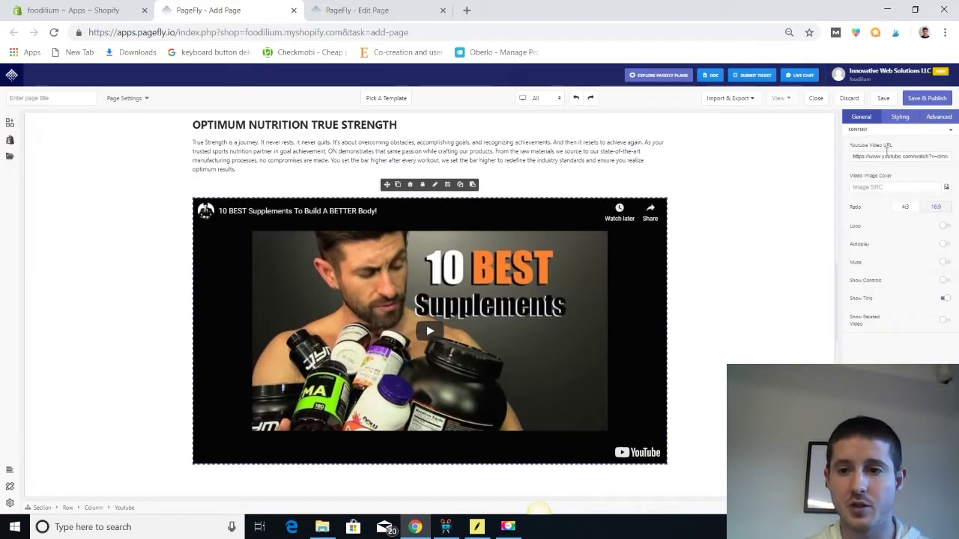
pyautogui.tripleClick(889, 155)
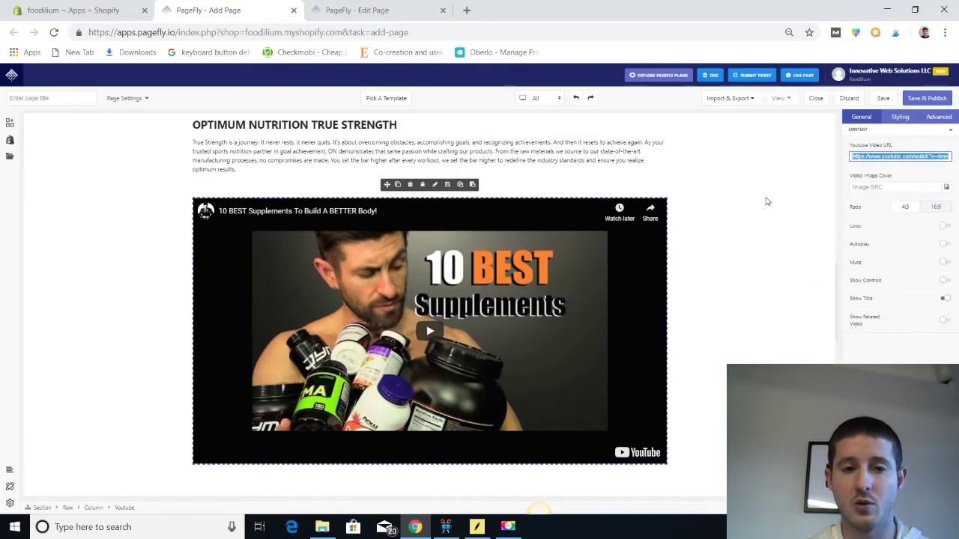
pyautogui.scroll(-1, 697, 217)
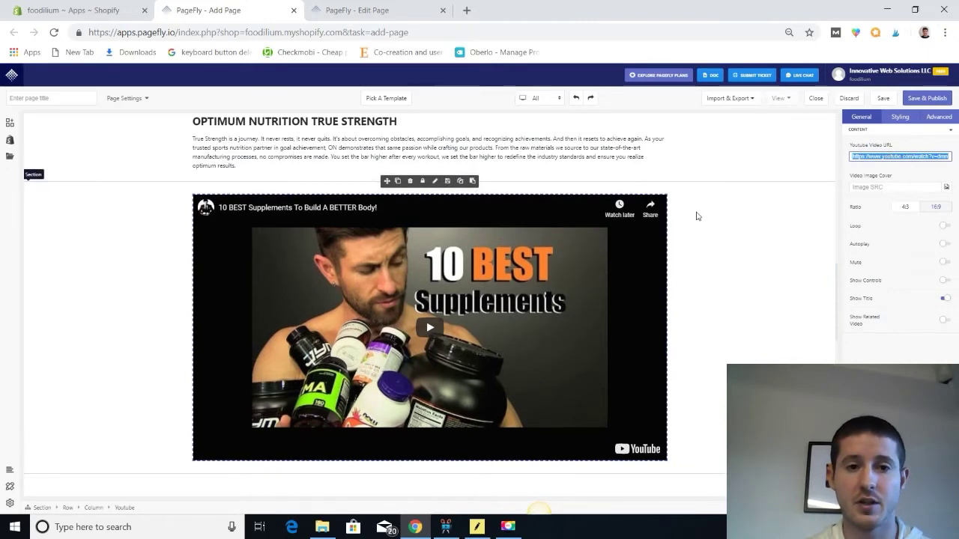
pyautogui.scroll(-1, 552, 195)
# - Replace the "OPTIMUM NUTRITION TRUE STRENGTH" heading text above the video with "Visual"
pyautogui.scroll(3, 552, 195)
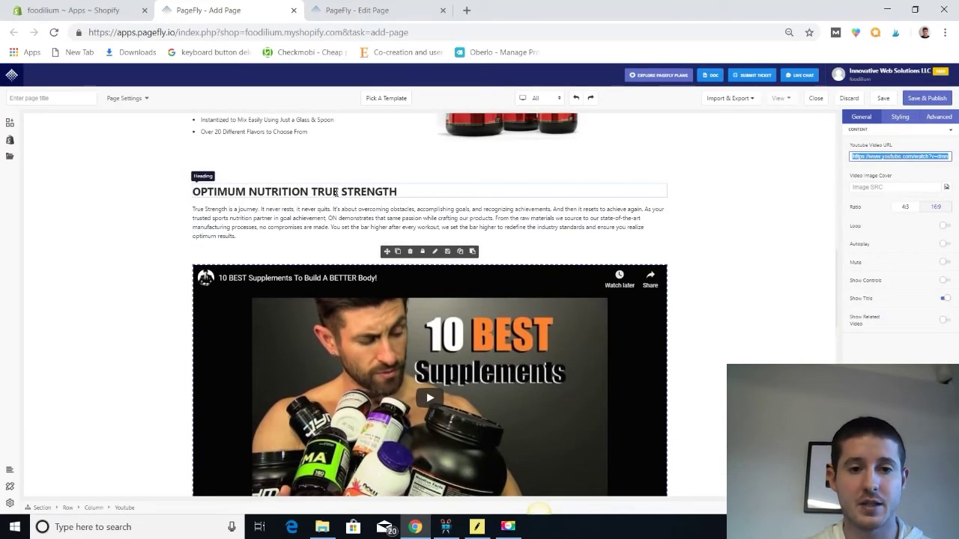
pyautogui.click(336, 192)
pyautogui.tripleClick(337, 192)
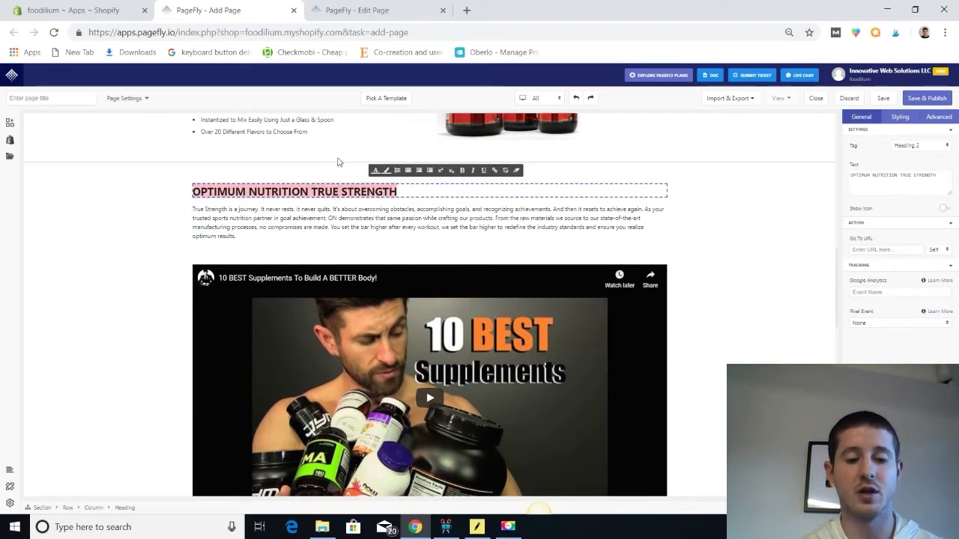
pyautogui.write('Visual')
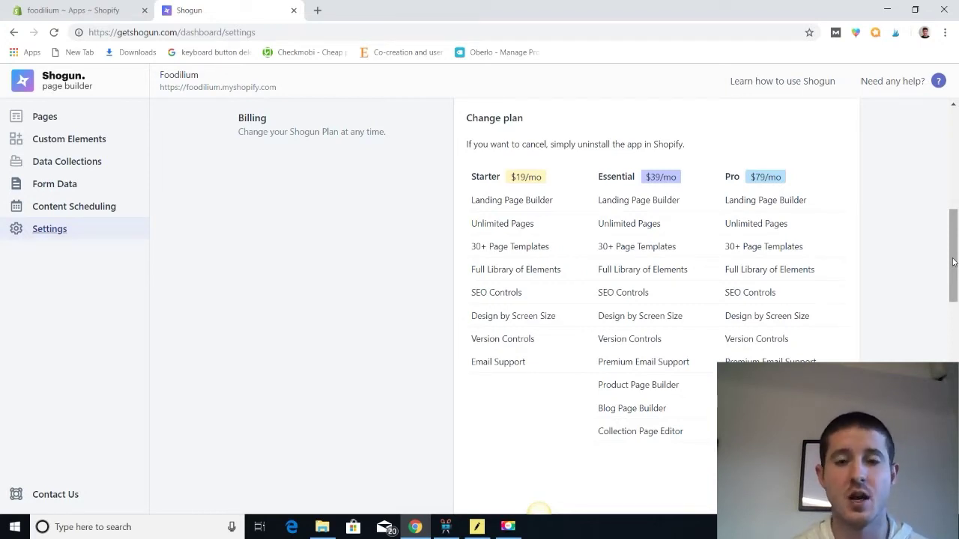
# - In Shogun, leave the account settings and start creating a new Standard Page
pyautogui.moveTo(953, 262); pyautogui.dragTo(949, 147)
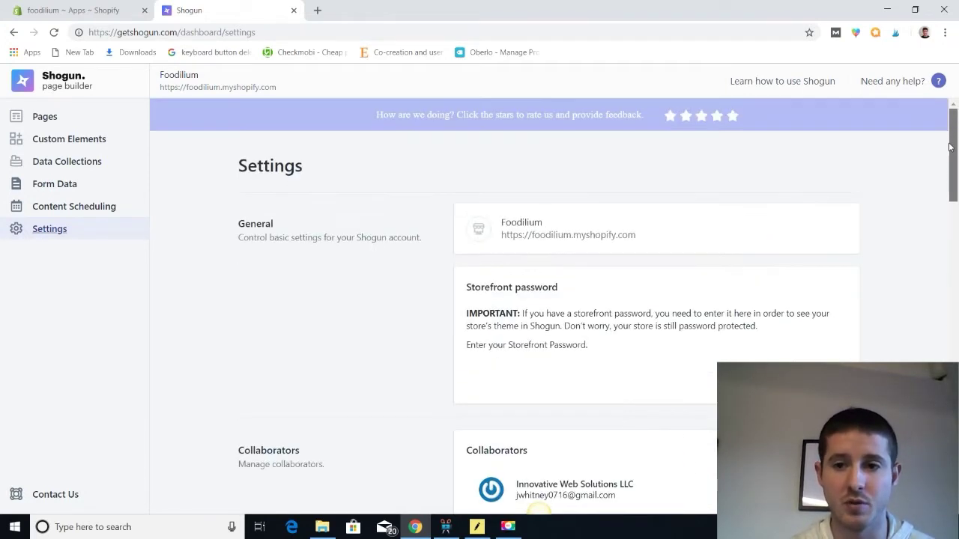
pyautogui.click(54, 120)
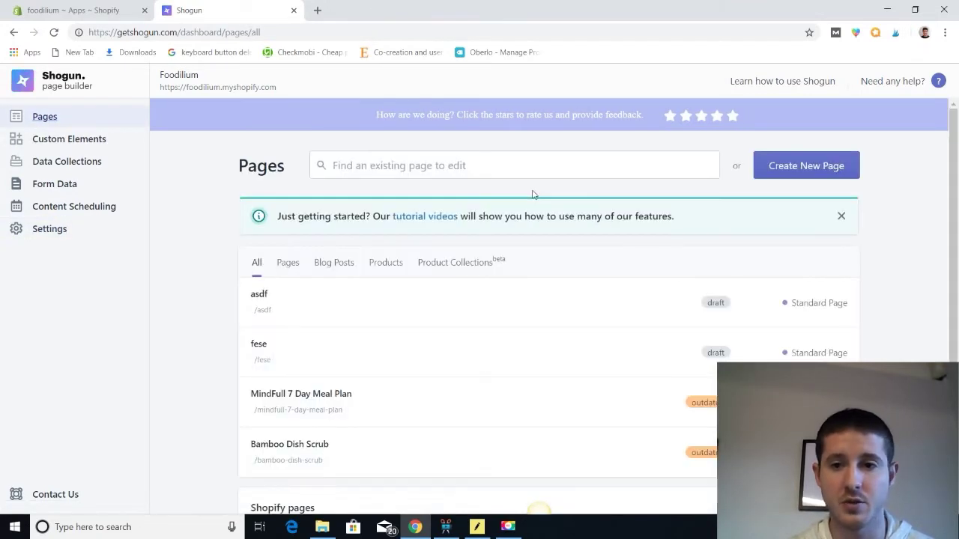
pyautogui.click(819, 173)
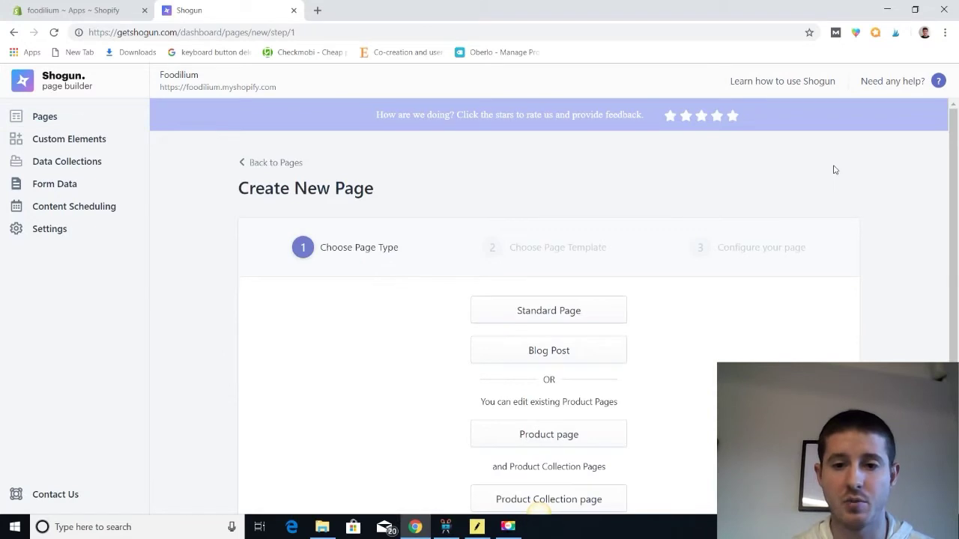
pyautogui.click(567, 310)
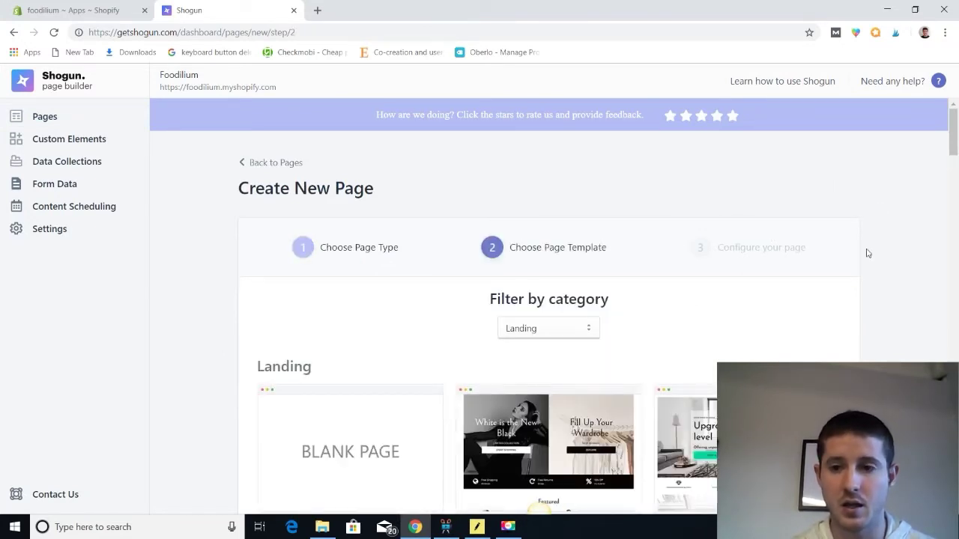
# - Preview the Long Form Sales Page 3 template with the modern chair offer and use it for the new page
pyautogui.moveTo(953, 144); pyautogui.dragTo(945, 278)
pyautogui.moveTo(790, 261)
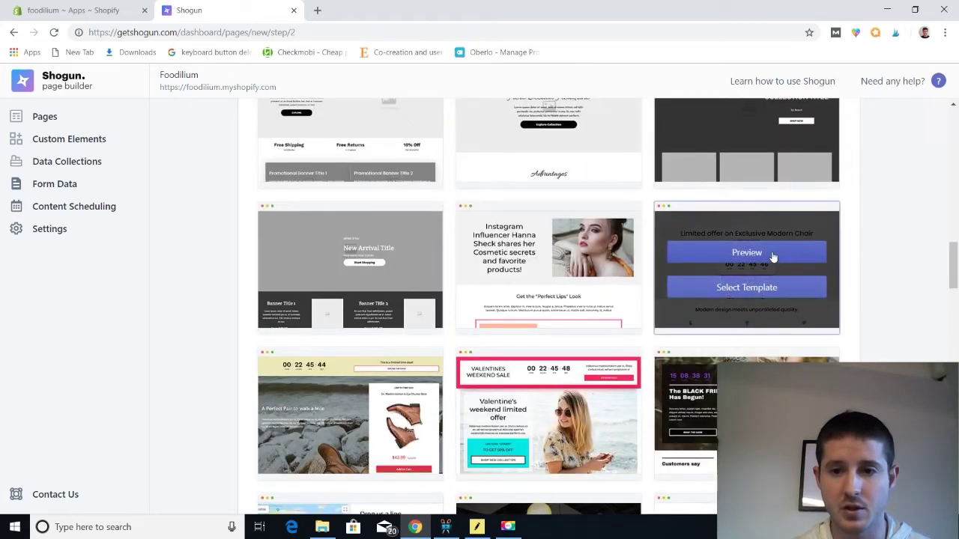
pyautogui.click(767, 255)
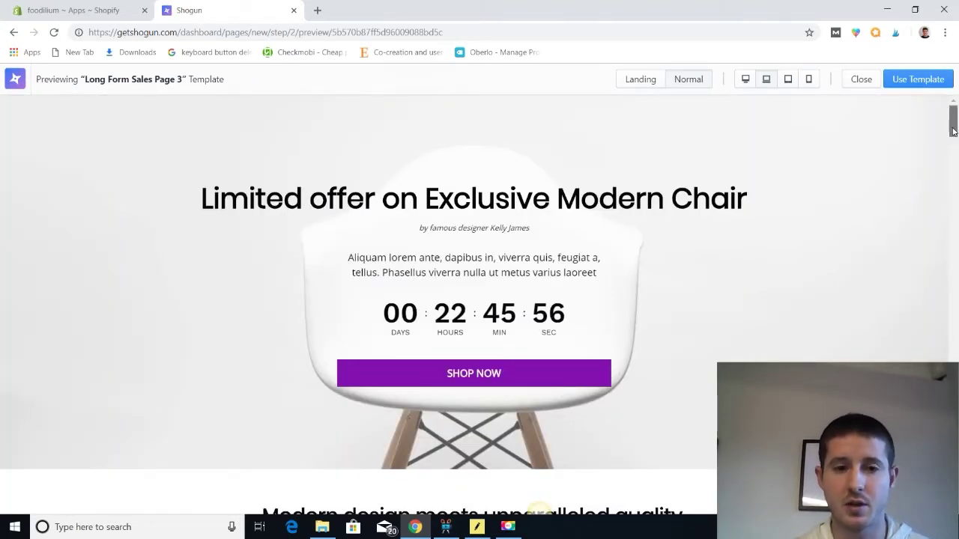
pyautogui.moveTo(953, 131)
pyautogui.mouseDown()
pyautogui.moveTo(952, 402)
pyautogui.moveTo(952, 141)
pyautogui.mouseUp()
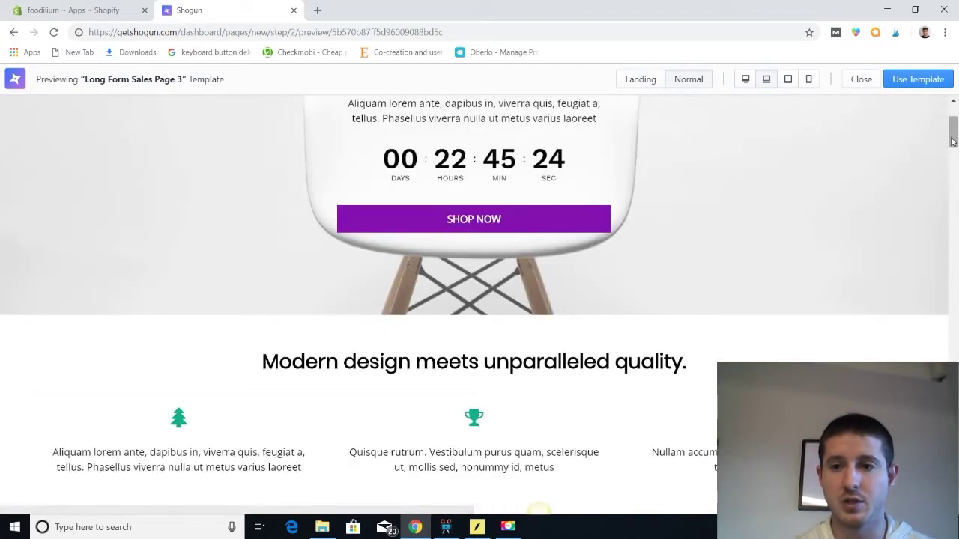
pyautogui.click(918, 79)
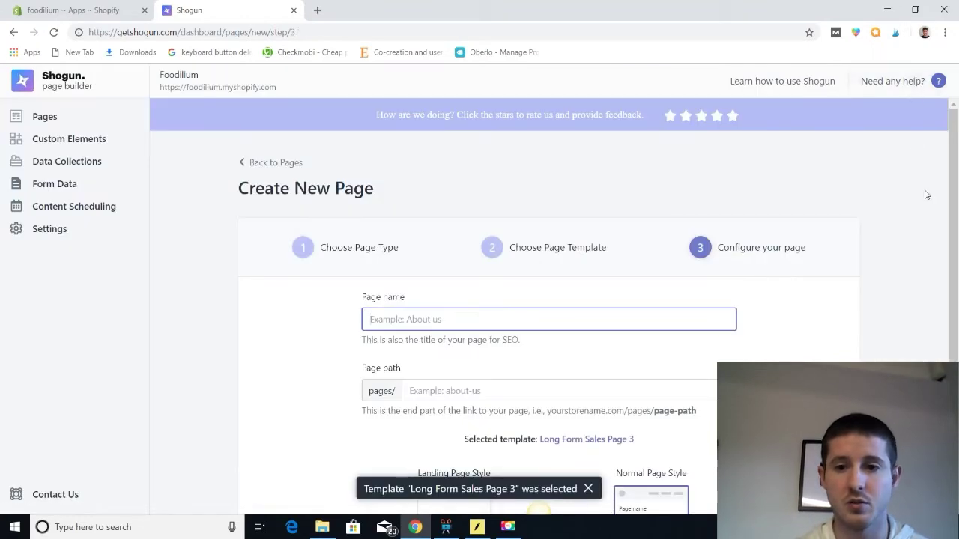
# - Name the new page "test", set its page path to "trial" and create it in the normal page style
pyautogui.write('test')
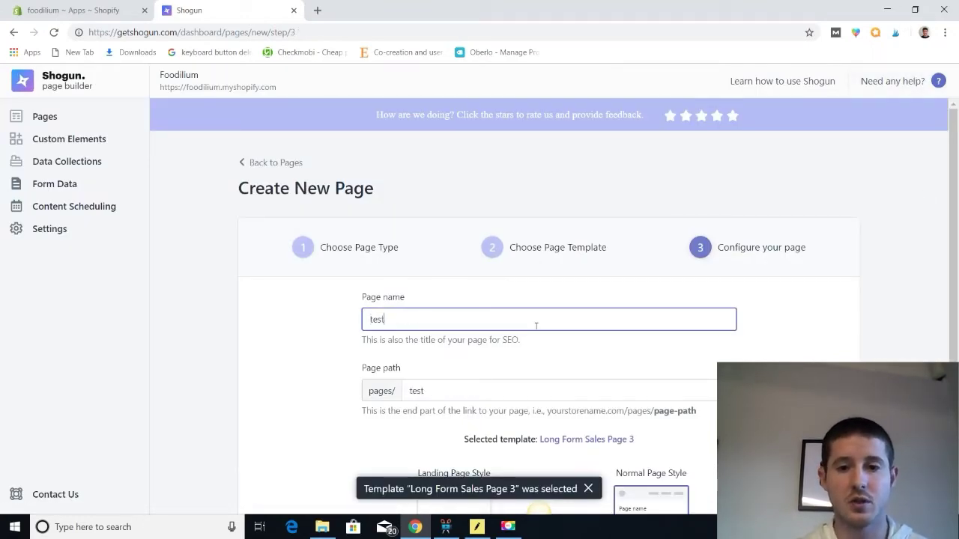
pyautogui.scroll(-2, 536, 326)
pyautogui.doubleClick(569, 209)
pyautogui.press('BackSpace')
pyautogui.write('tria')
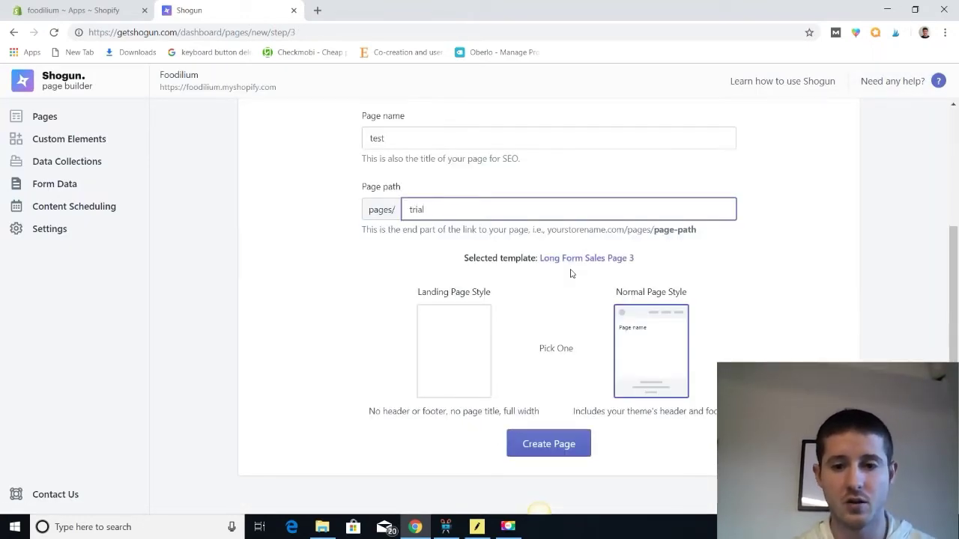
pyautogui.write('l')
pyautogui.click(548, 451)
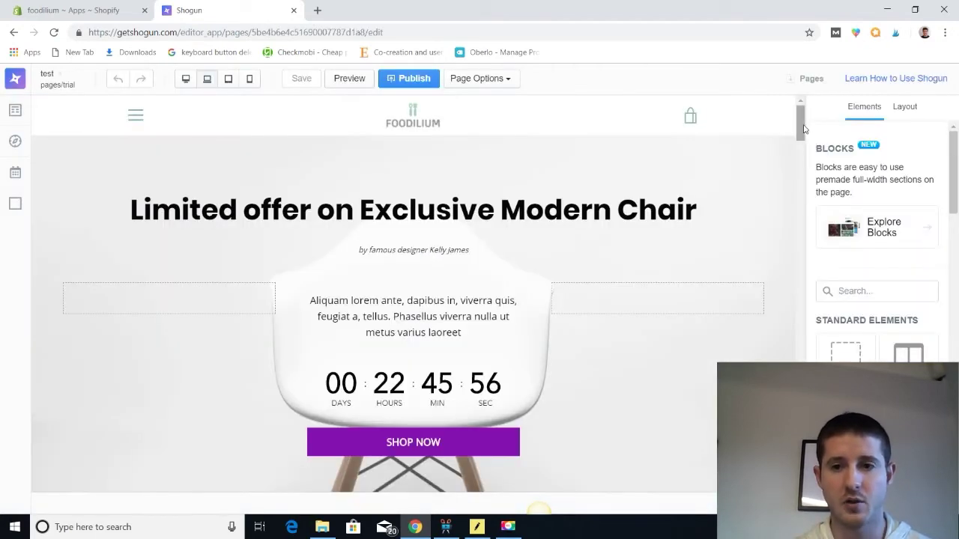
# - Replace the hero heading "Limited offer on Exclusive Modern Chair" with "Buy our Chair"
pyautogui.moveTo(803, 129)
pyautogui.mouseDown()
pyautogui.moveTo(800, 149)
pyautogui.moveTo(801, 122)
pyautogui.mouseUp()
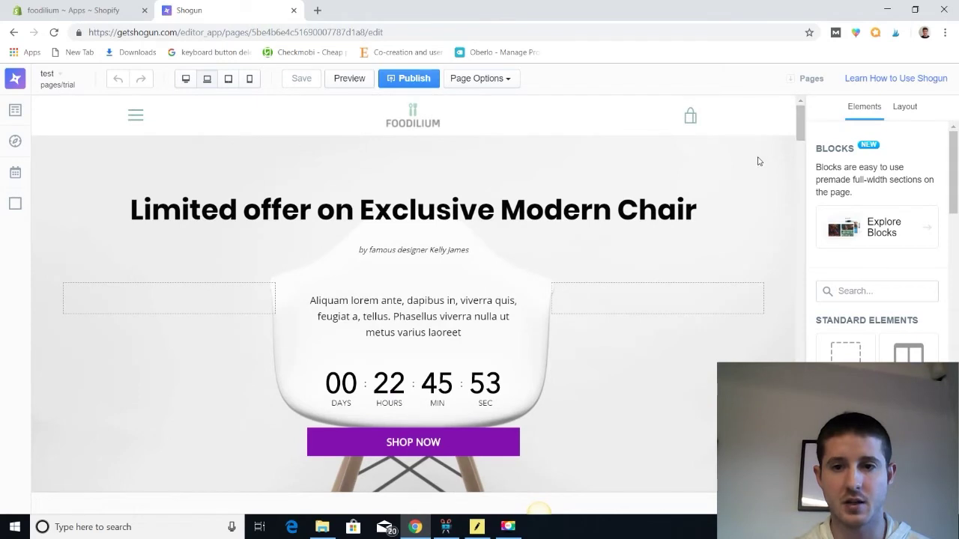
pyautogui.click(518, 218)
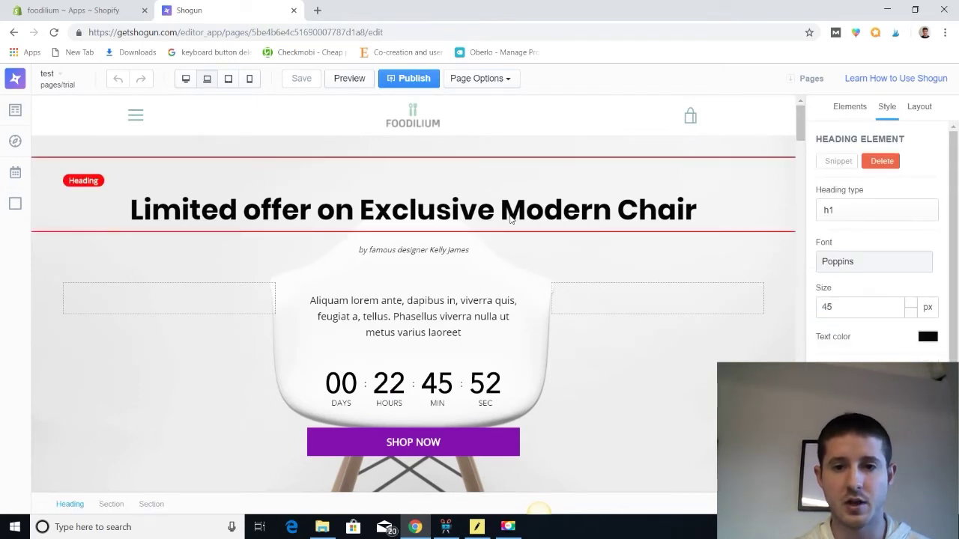
pyautogui.tripleClick(411, 211)
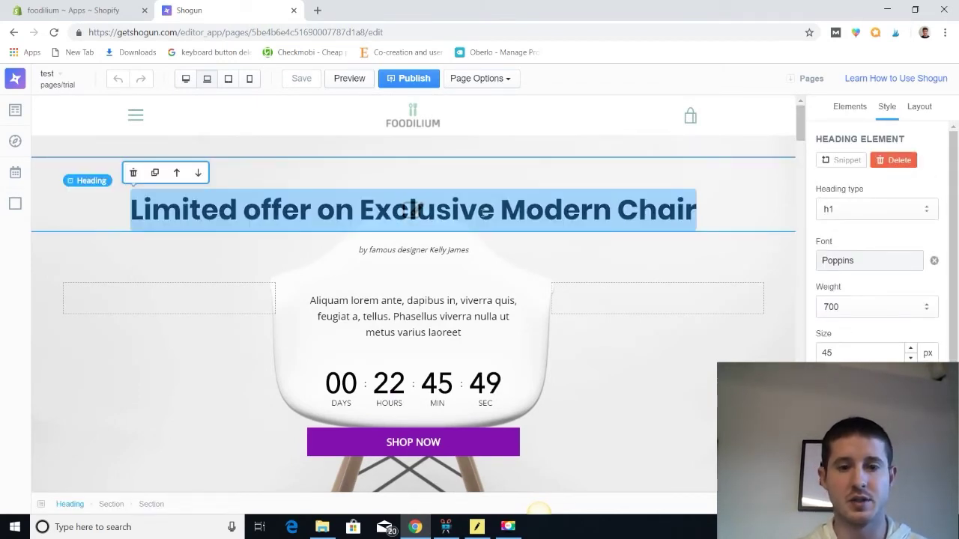
pyautogui.click(481, 211)
pyautogui.press('BackSpace')
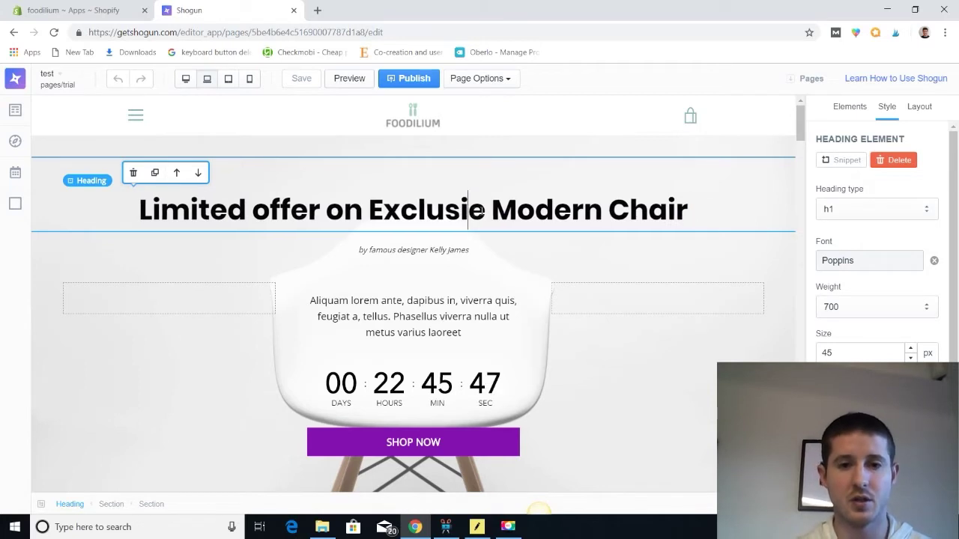
pyautogui.press('BackSpace')
pyautogui.press('BackSpace')
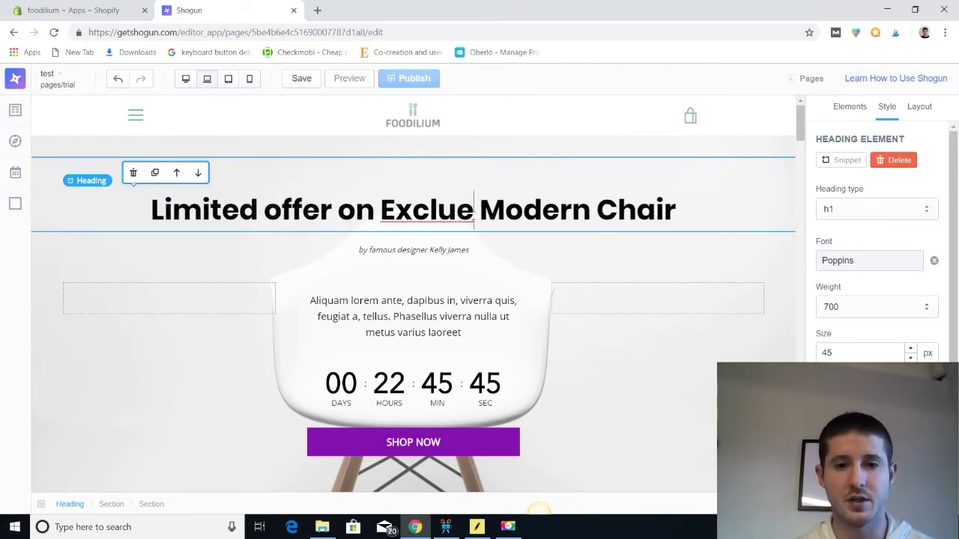
pyautogui.hotkey('ctrl', 'a')
pyautogui.write('Buy o')
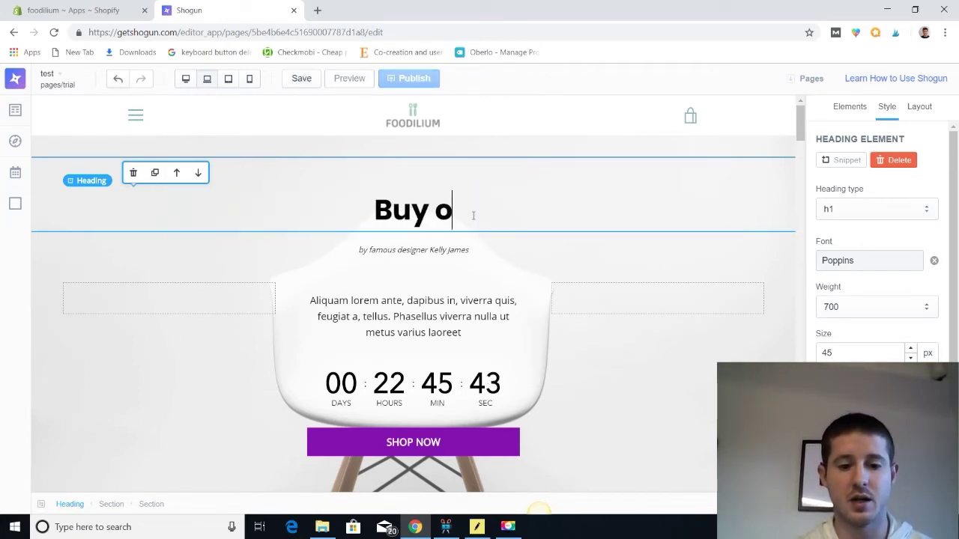
pyautogui.write('ur Cj')
pyautogui.press('BackSpace')
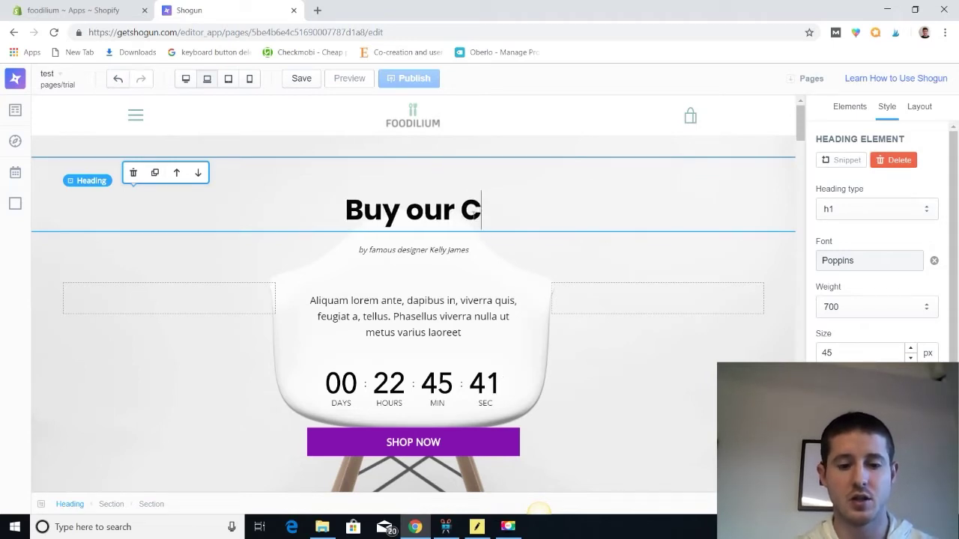
pyautogui.write('hair')
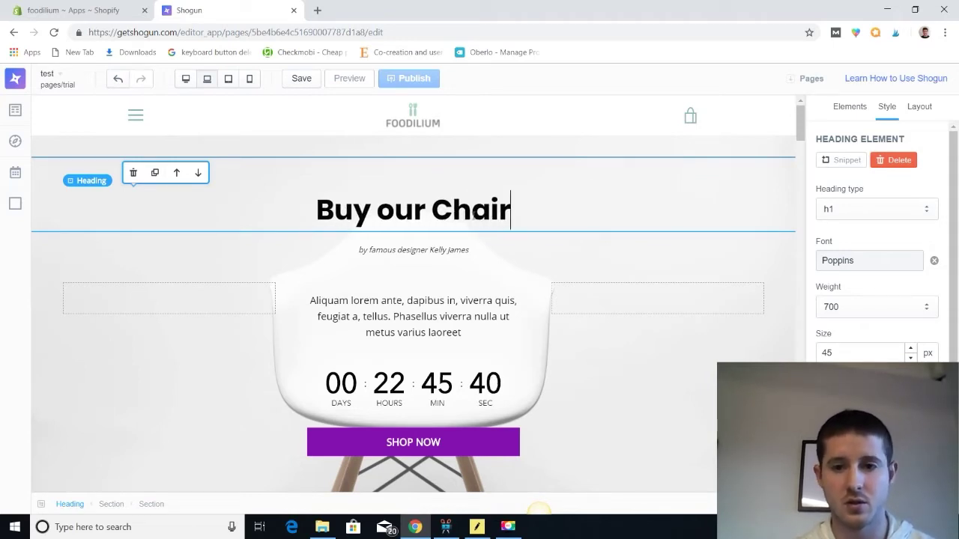
# - Examine the hero section's background image settings and the upload sources offered for replacing the picture
pyautogui.click(657, 154)
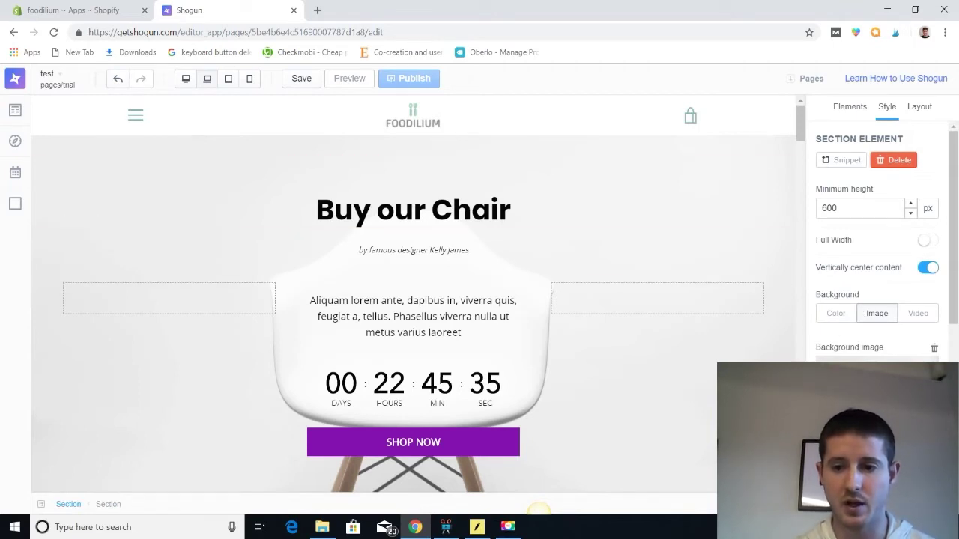
pyautogui.click(877, 378)
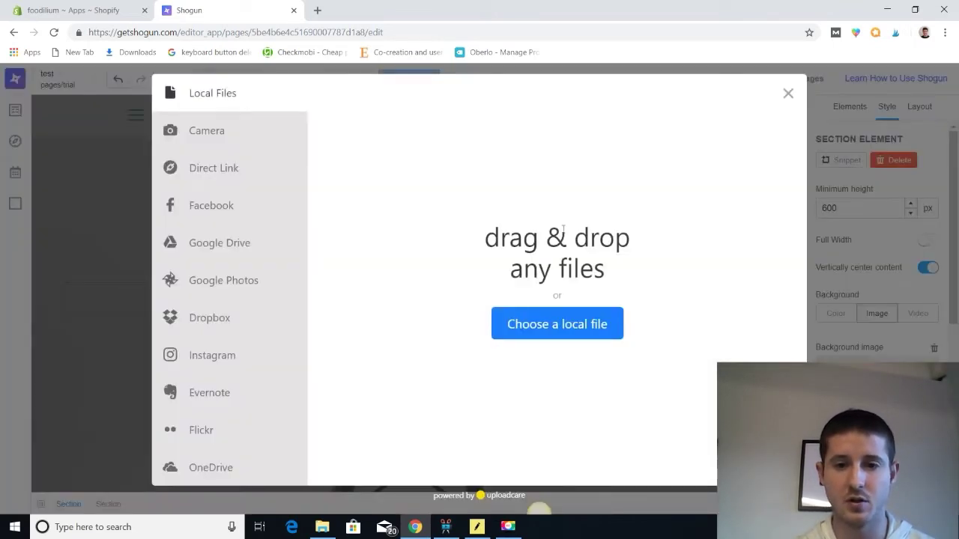
pyautogui.click(788, 95)
pyautogui.scroll(-2, 824, 149)
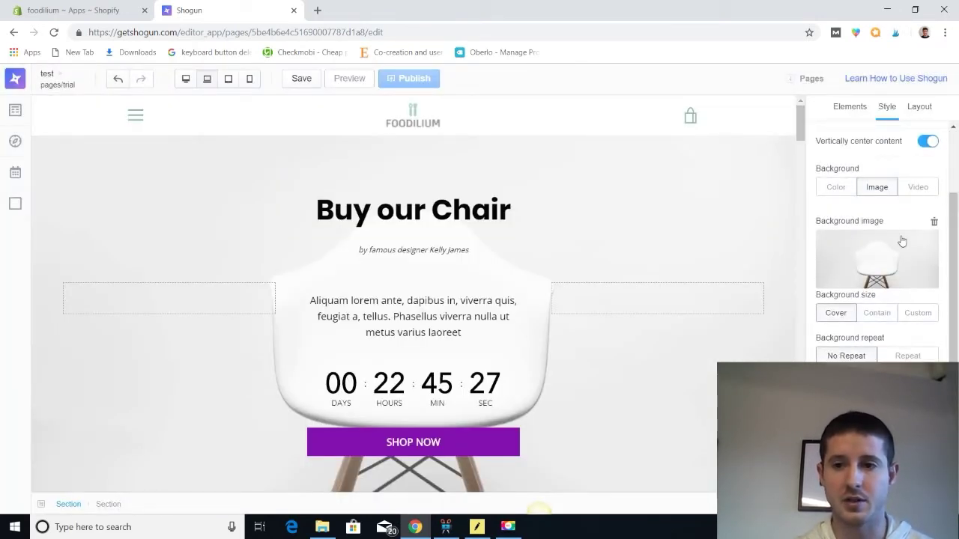
pyautogui.scroll(3, 883, 224)
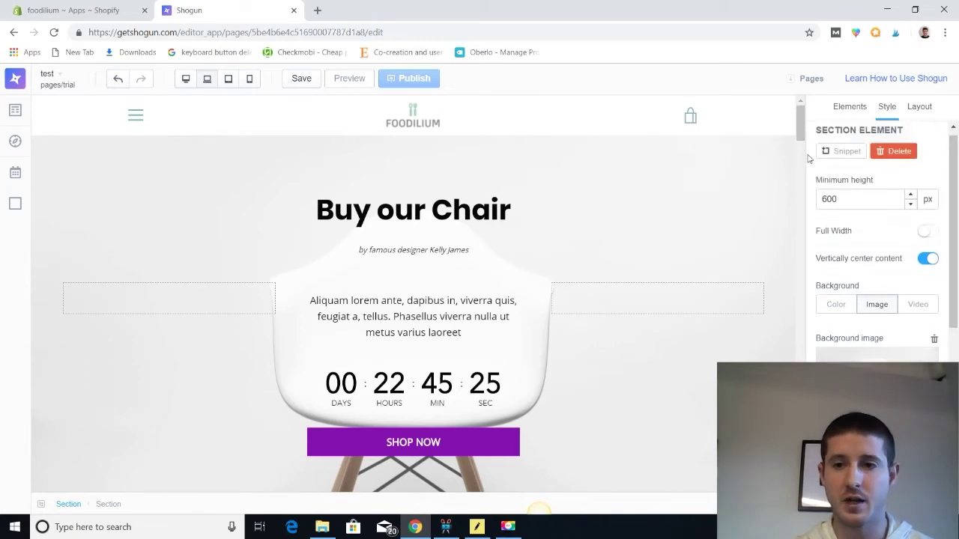
# - Look through the page's layout structure of sections, columns and images, and return to the hero section's style settings
pyautogui.click(920, 106)
pyautogui.moveTo(952, 139); pyautogui.dragTo(953, 237)
pyautogui.moveTo(800, 120); pyautogui.dragTo(801, 393)
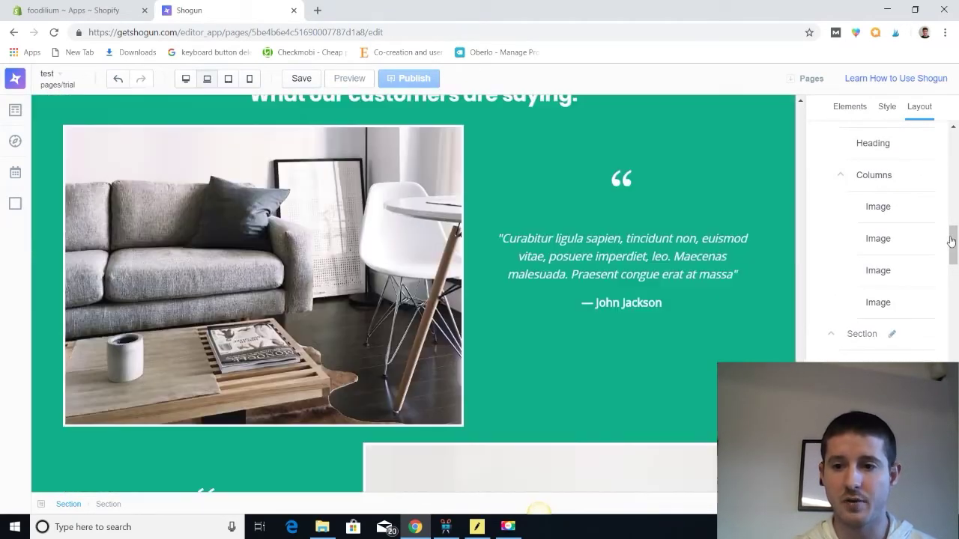
pyautogui.moveTo(953, 240); pyautogui.dragTo(956, 128)
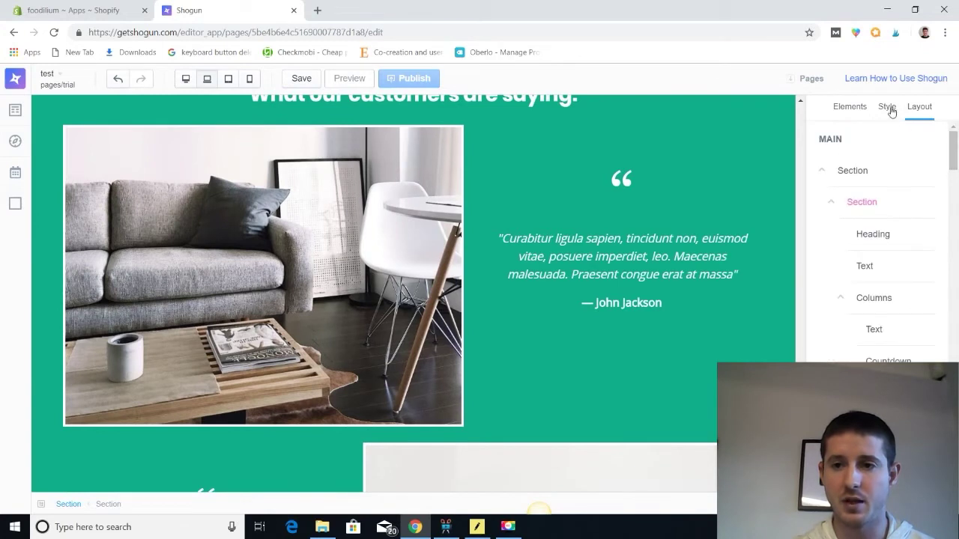
pyautogui.click(888, 109)
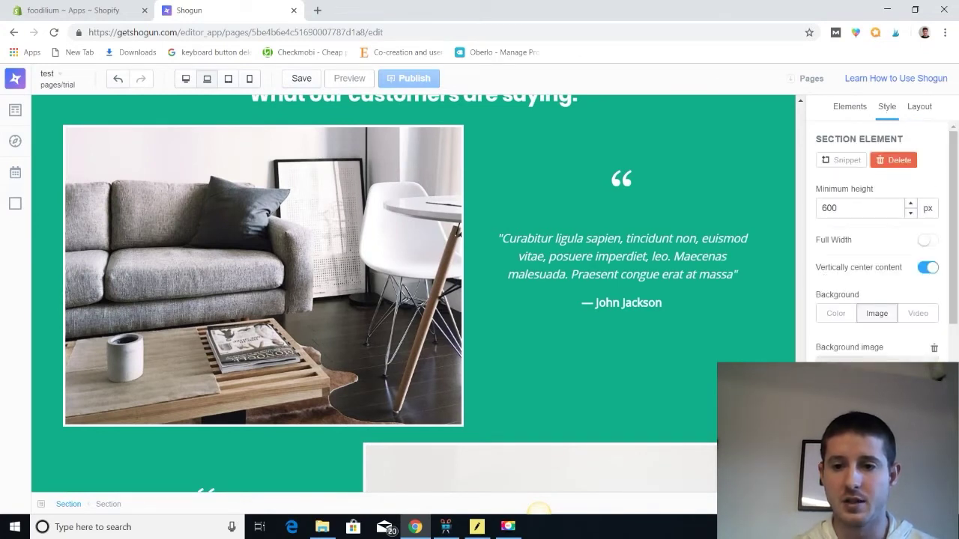
# - Replace the reviewer's surname beneath the testimonial beside the sofa picture with a different name
pyautogui.click(642, 292)
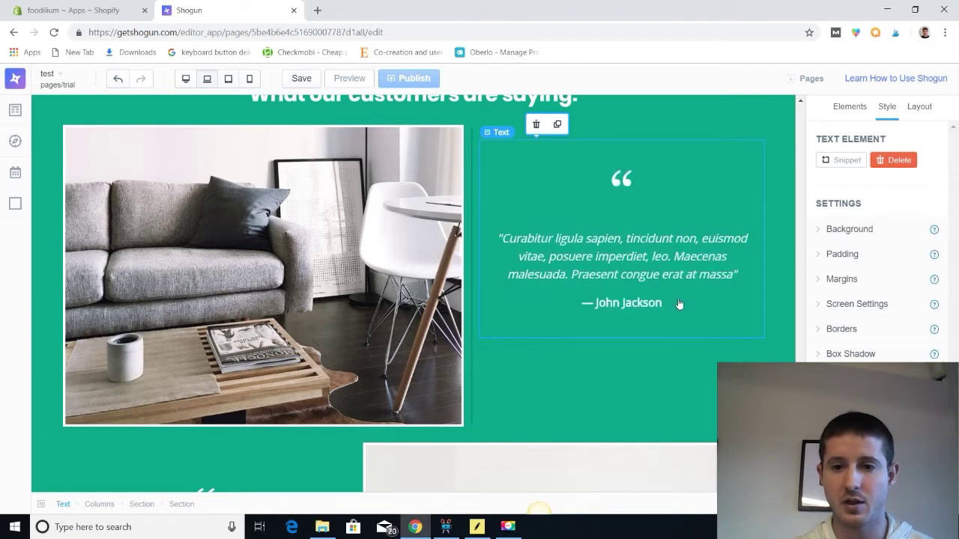
pyautogui.click(659, 287)
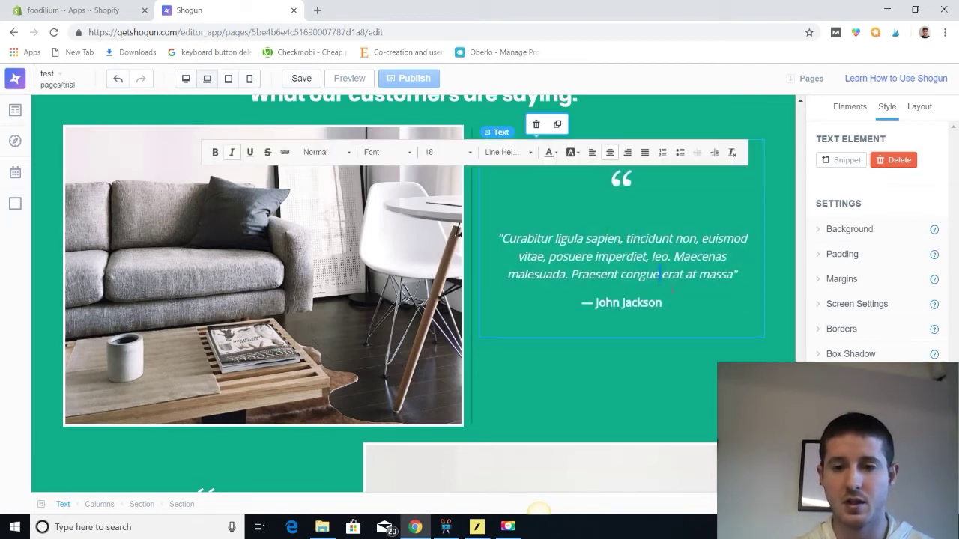
pyautogui.moveTo(662, 303); pyautogui.dragTo(631, 302)
pyautogui.press('BackSpace')
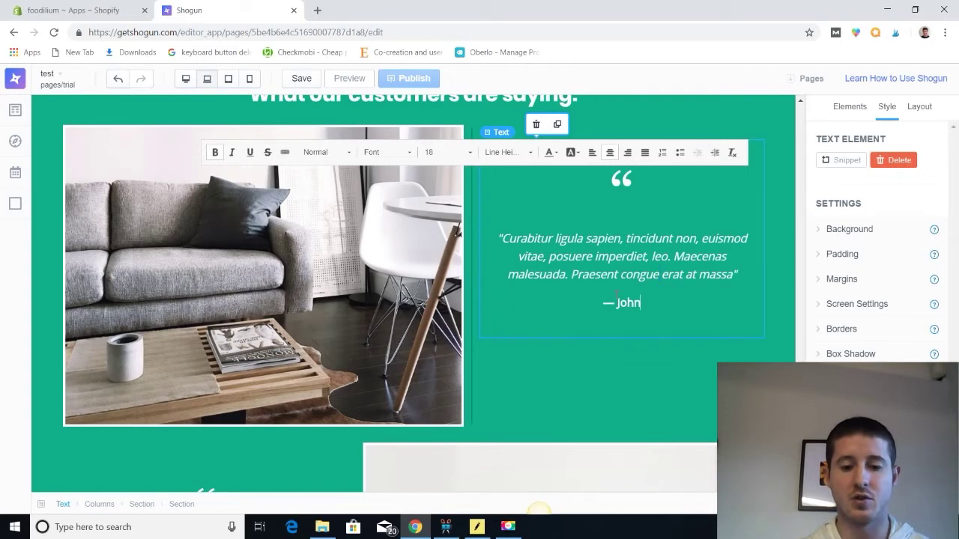
pyautogui.write('joe')
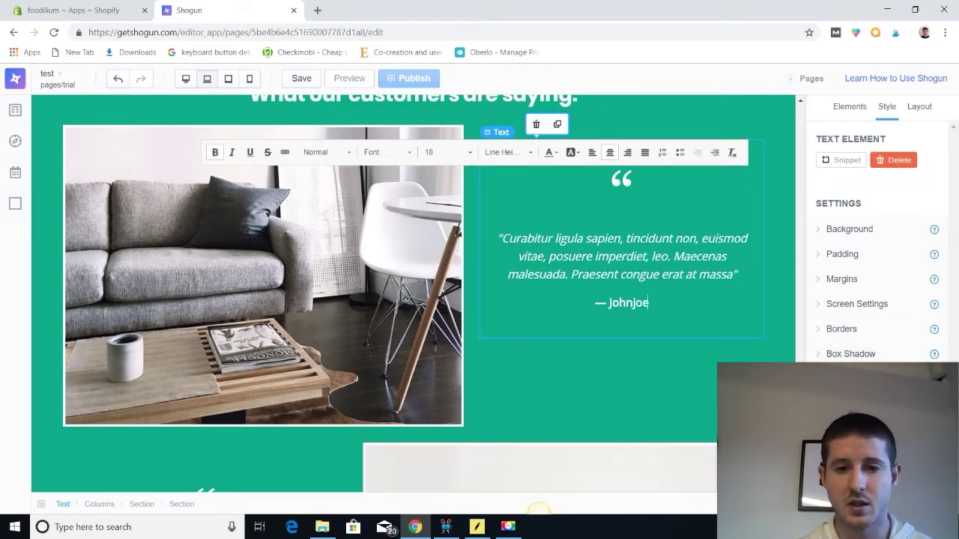
# - Open the chair and basket image above the testimonials in the photo editor and save it
pyautogui.scroll(3, 327, 200)
pyautogui.click(328, 201)
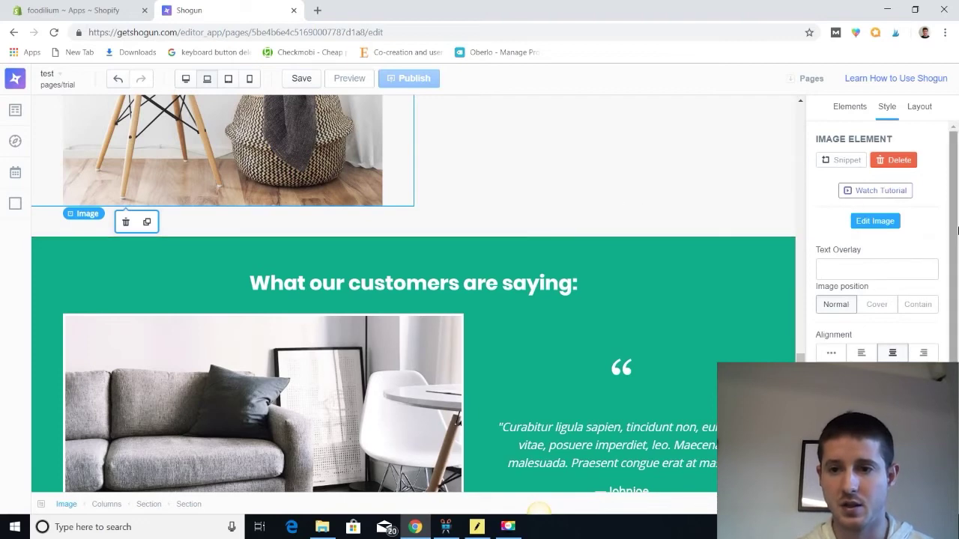
pyautogui.click(889, 222)
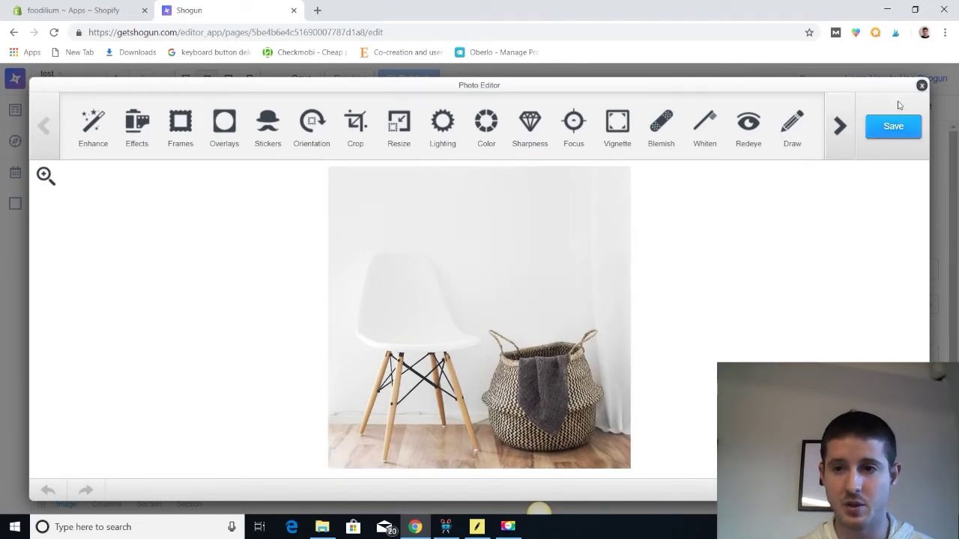
pyautogui.click(907, 127)
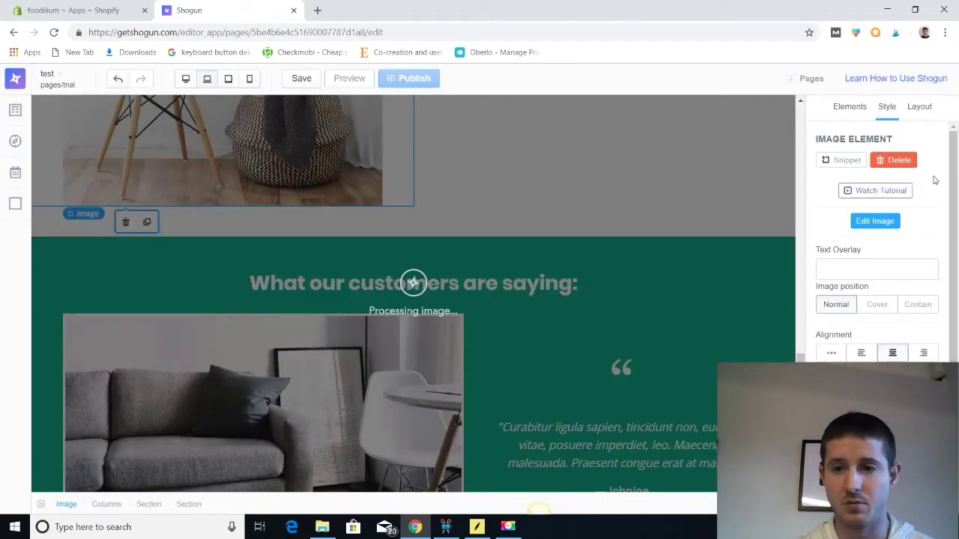
# - Examine the product and bundle sections and the timer settings of the "Don't miss the offer" countdown
pyautogui.scroll(-10, 412, 292)
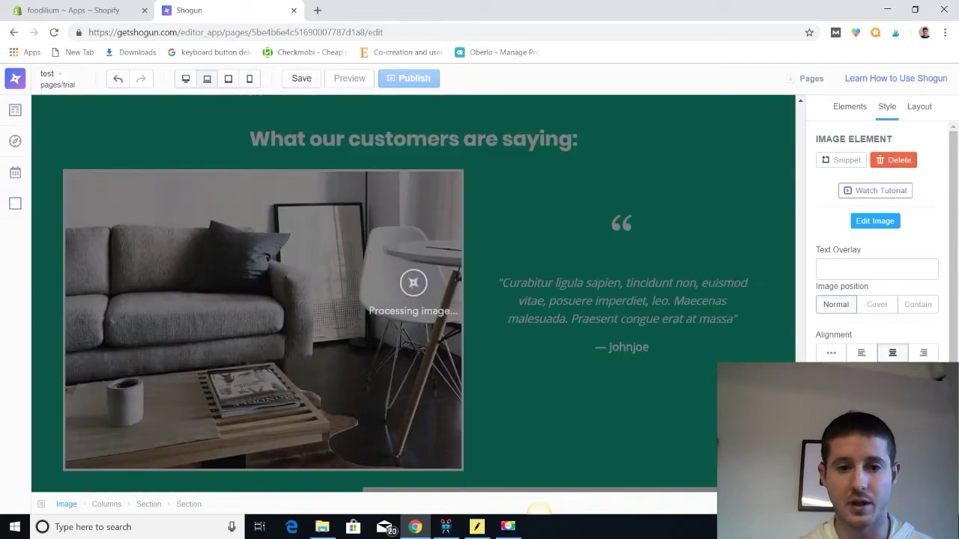
pyautogui.scroll(-1, 561, 322)
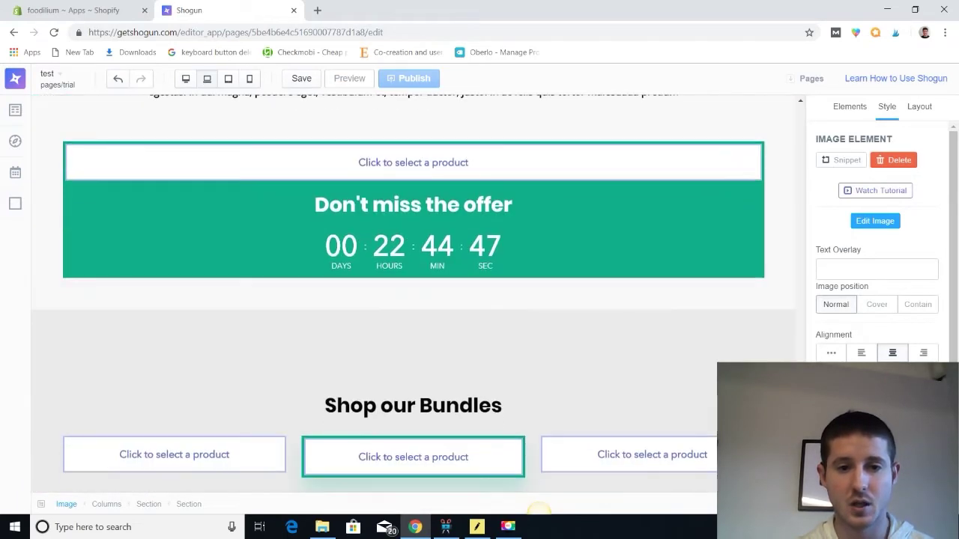
pyautogui.scroll(1, 562, 322)
pyautogui.click(485, 297)
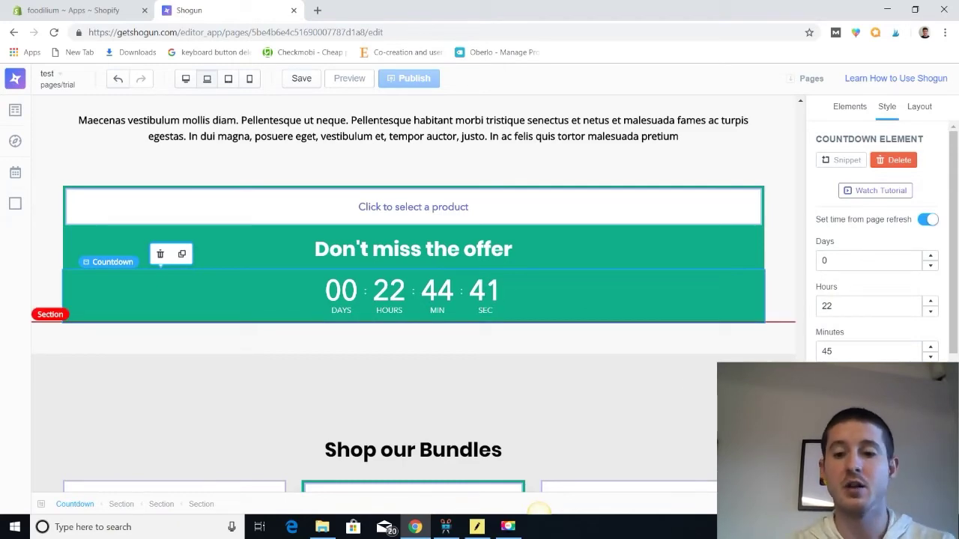
pyautogui.scroll(-2, 538, 510)
# - Add the premade hero block "Background Image + Heading + Button Variant 2" above the "Buy our Chair" section
pyautogui.moveTo(798, 335); pyautogui.dragTo(784, 103)
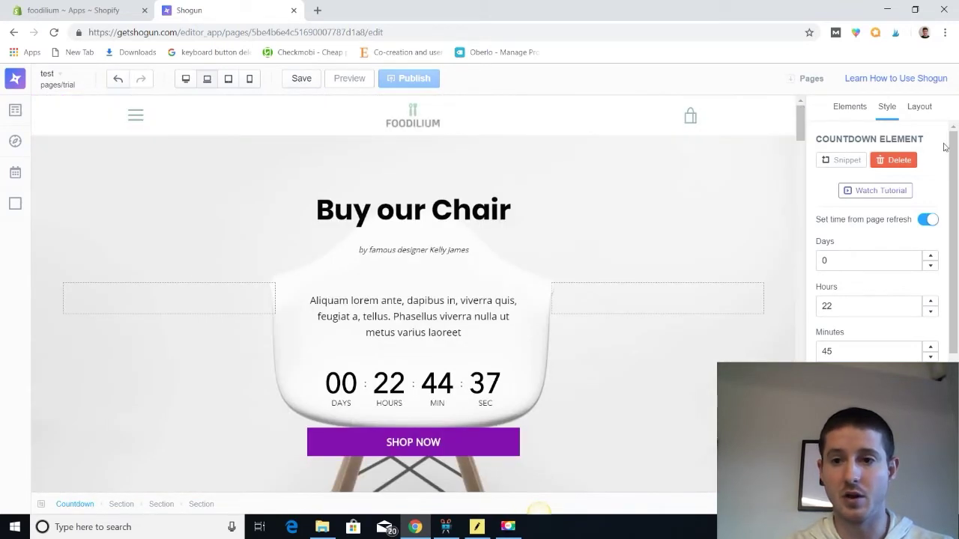
pyautogui.click(853, 111)
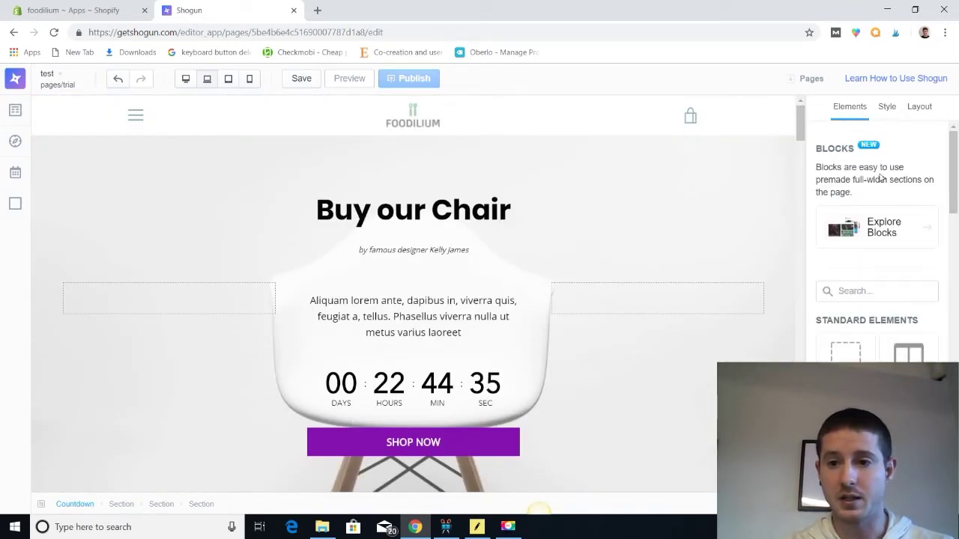
pyautogui.click(885, 227)
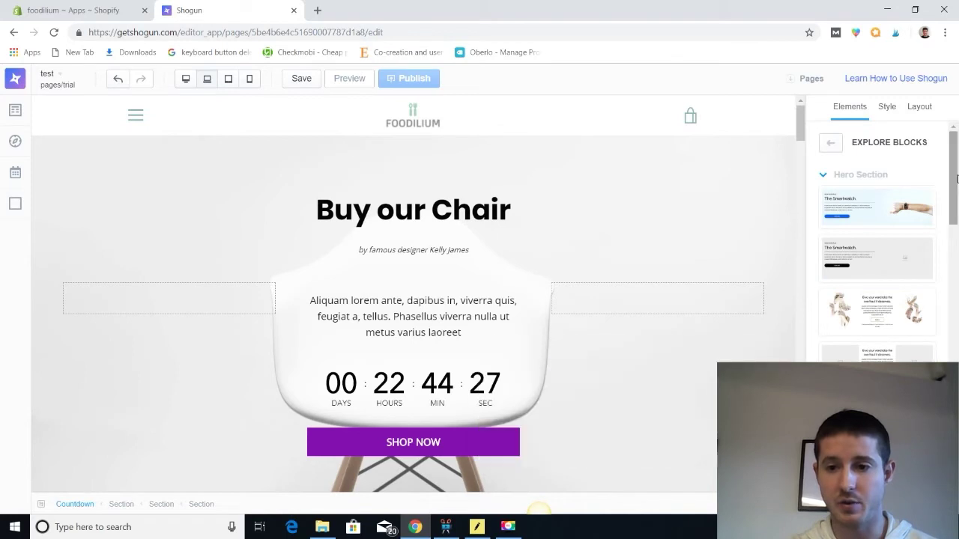
pyautogui.moveTo(953, 202); pyautogui.dragTo(952, 229)
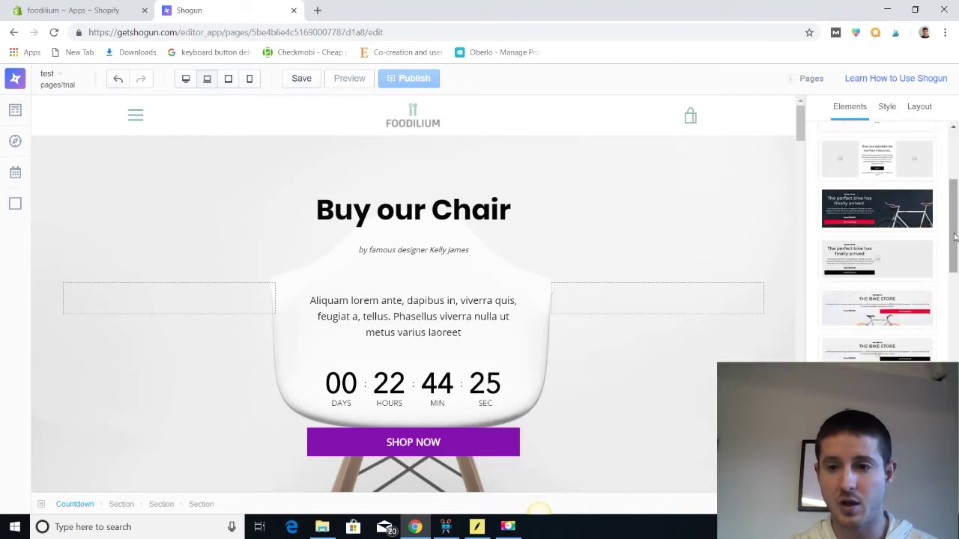
pyautogui.scroll(2, 952, 229)
pyautogui.moveTo(912, 226)
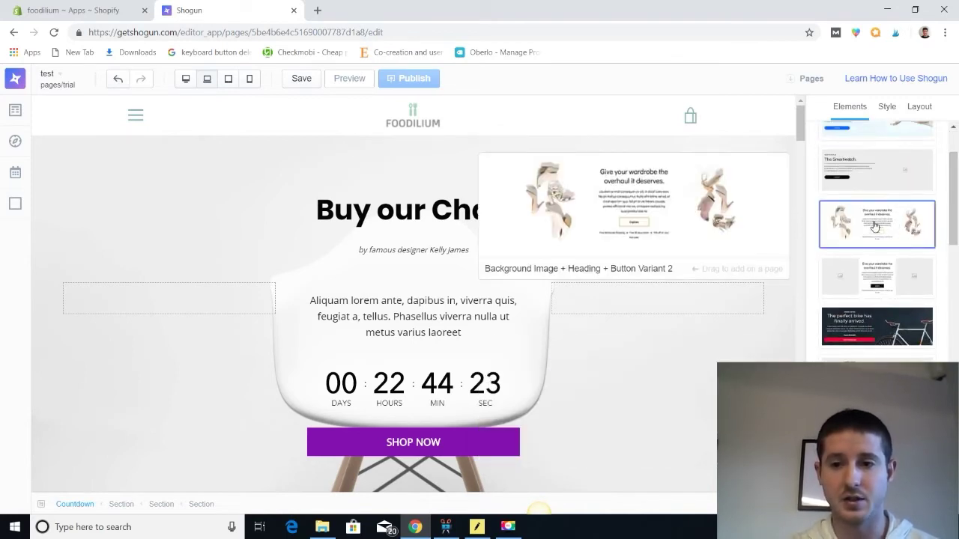
pyautogui.moveTo(873, 227); pyautogui.dragTo(450, 168)
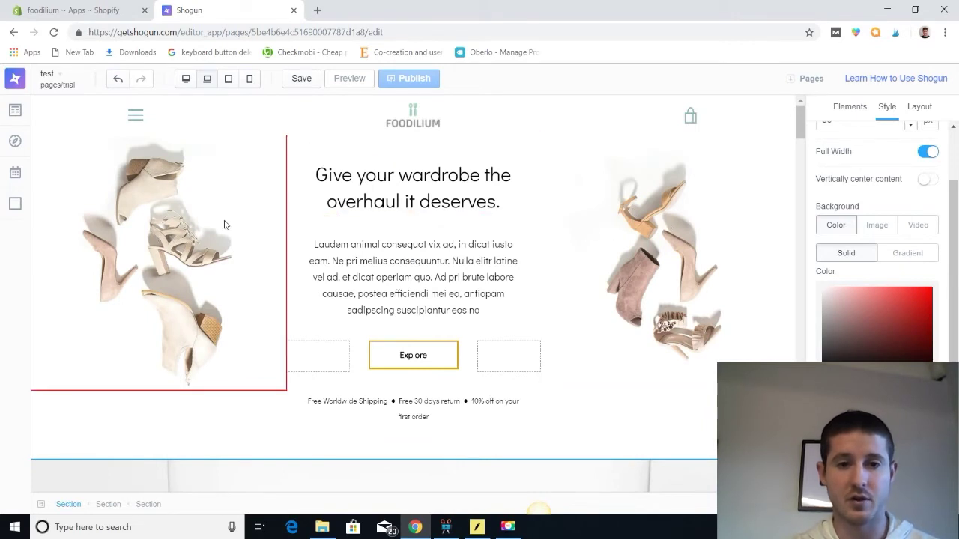
# - Set the font size of the Explore button in the wardrobe hero block to 18 px
pyautogui.doubleClick(409, 206)
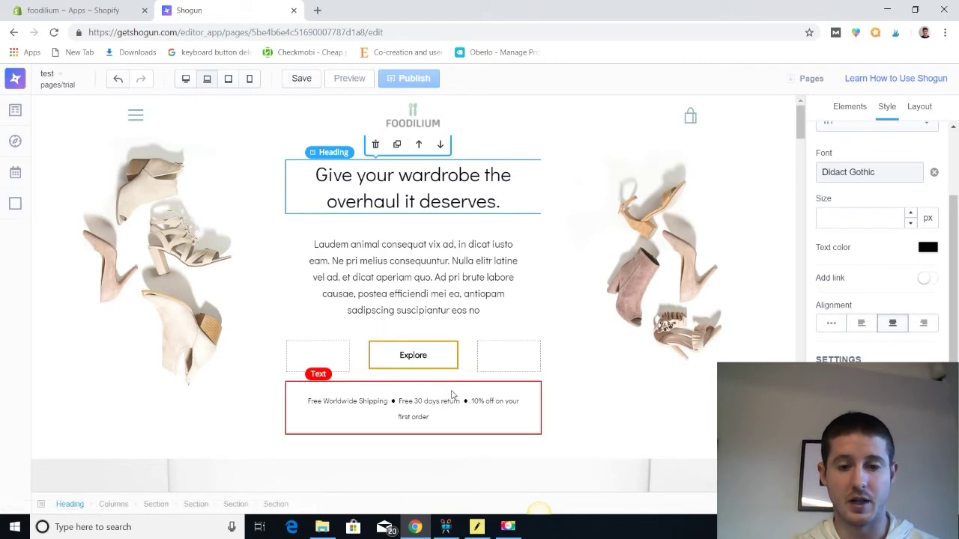
pyautogui.click(423, 364)
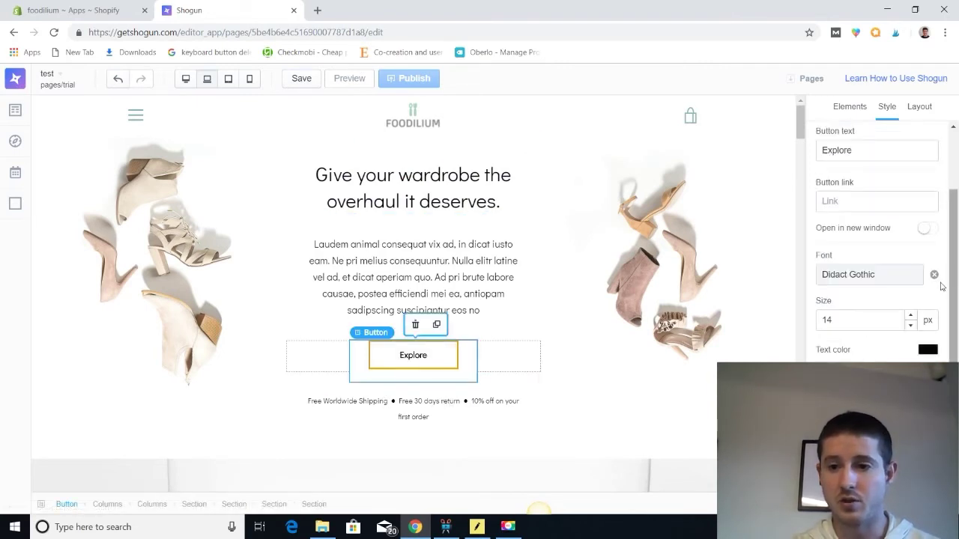
pyautogui.click(912, 317)
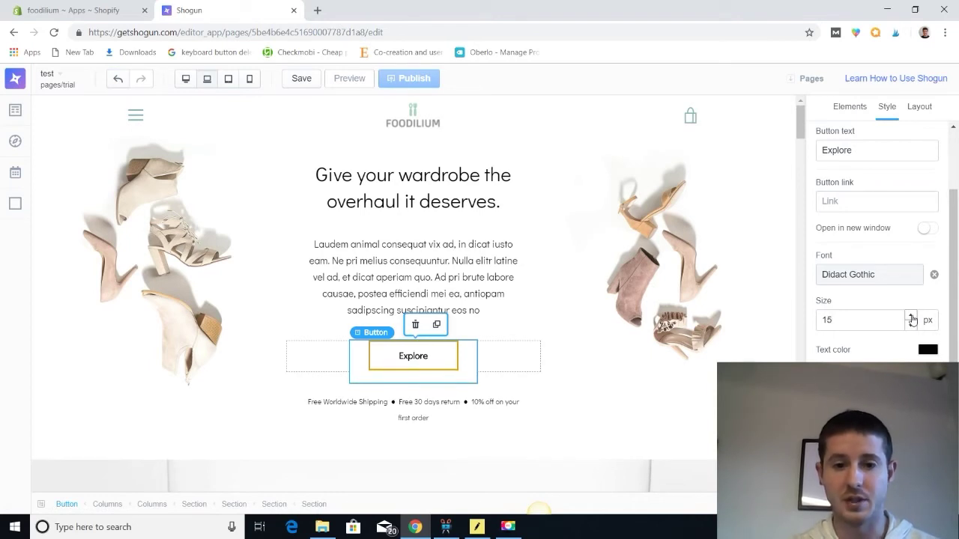
pyautogui.click(911, 317)
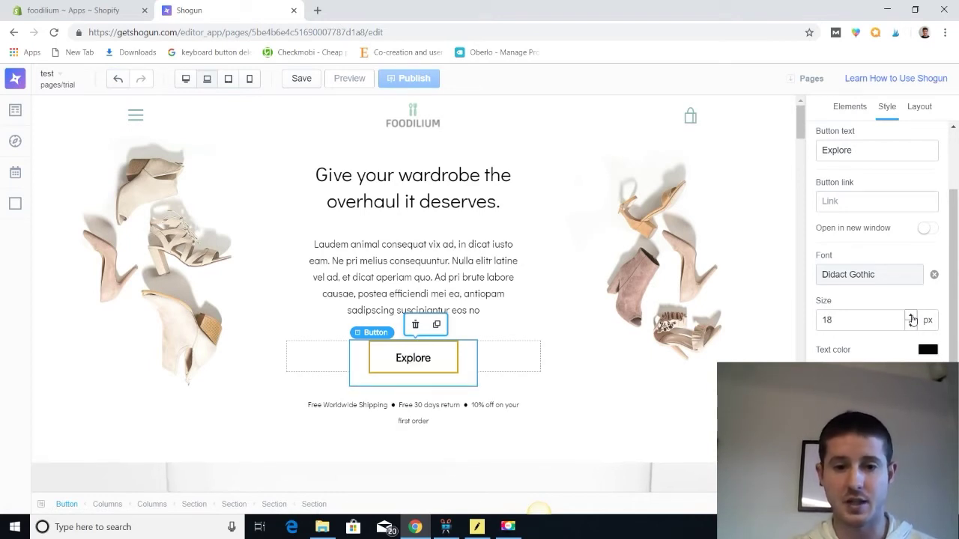
pyautogui.scroll(-5, 912, 320)
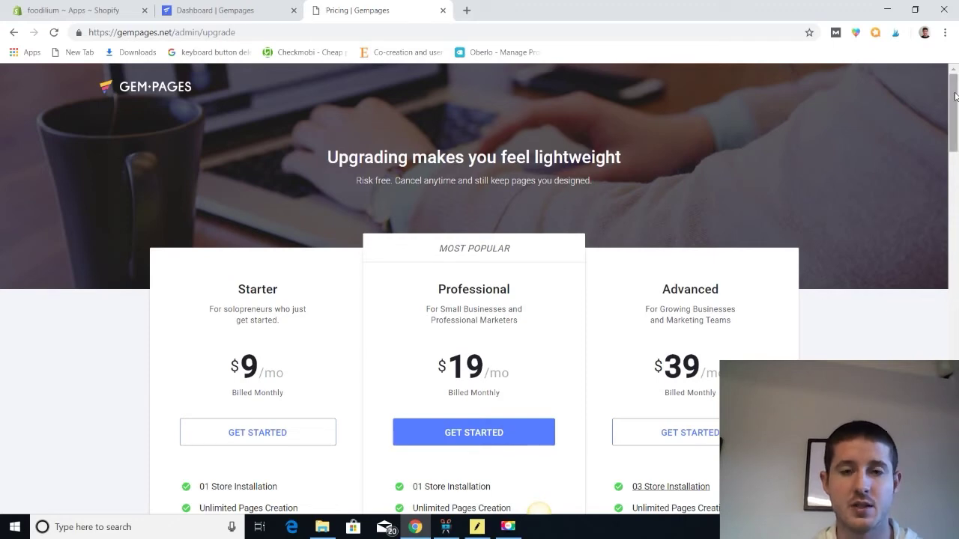
# - Switch to GemPages, compare the features of the Starter, Professional and Advanced pricing plans, and return to the dashboard
pyautogui.moveTo(956, 96); pyautogui.dragTo(956, 141)
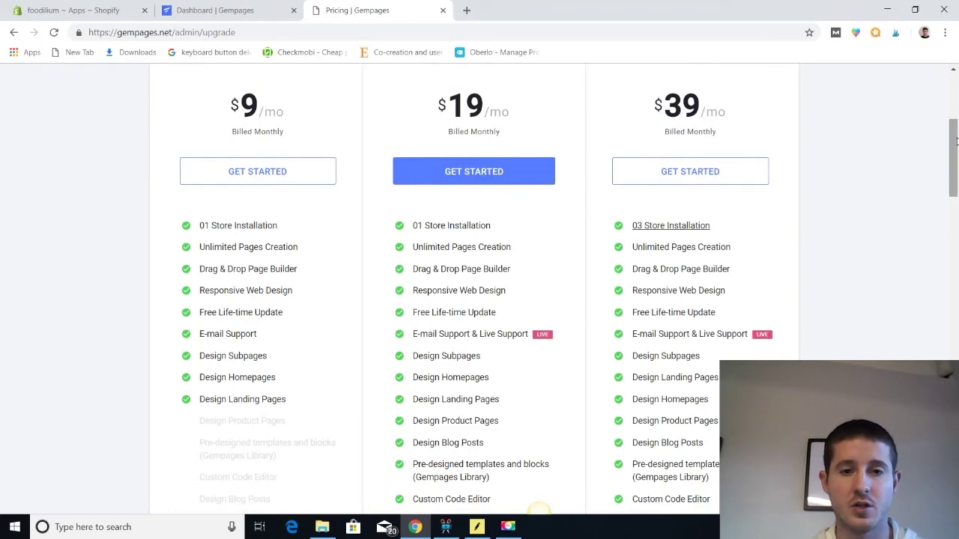
pyautogui.moveTo(956, 140); pyautogui.dragTo(956, 96)
pyautogui.click(223, 12)
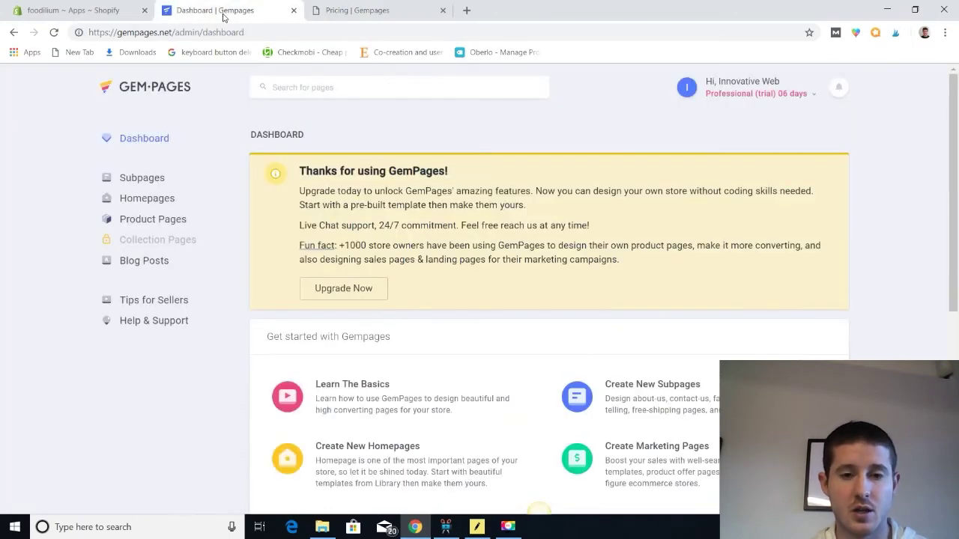
# - Start creating a new GemPages subpage from the "Sales Page - Subscription" template
pyautogui.click(149, 183)
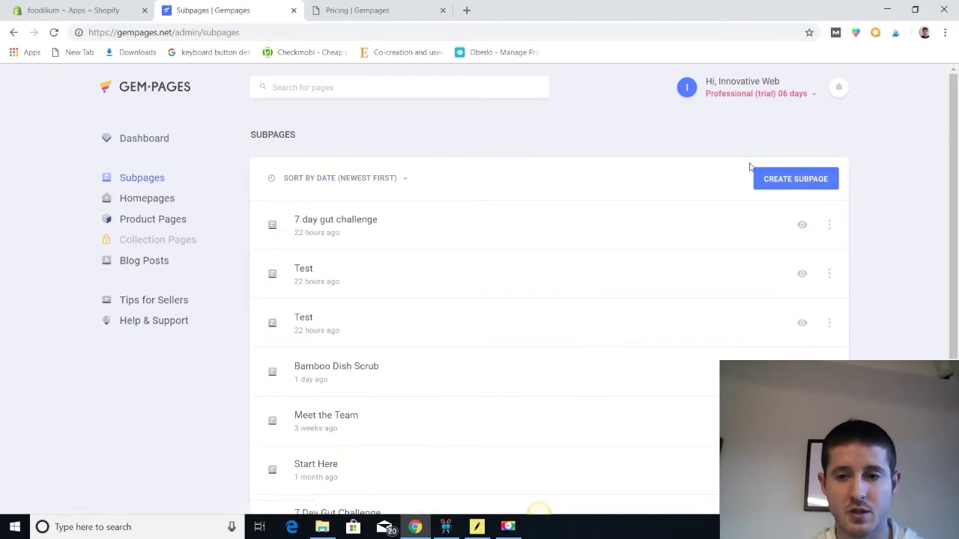
pyautogui.click(786, 179)
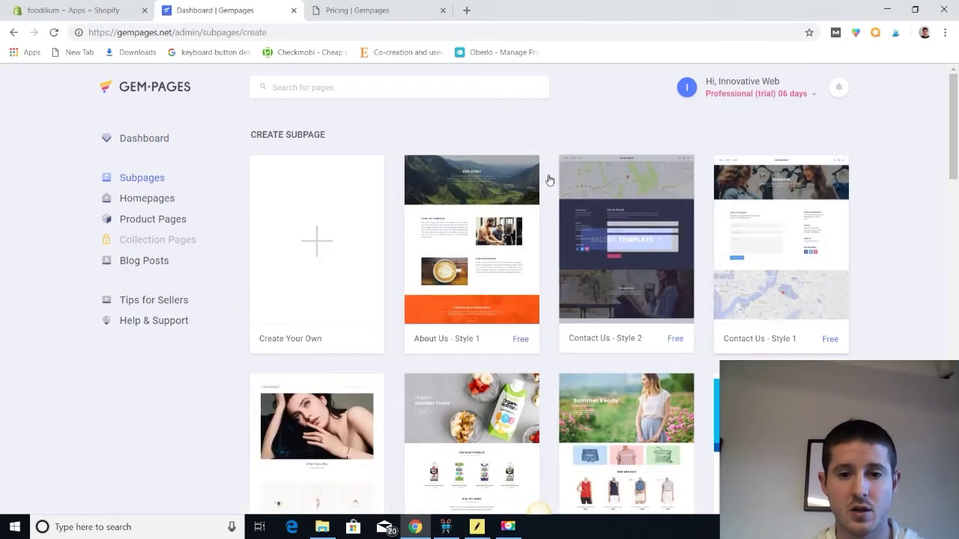
pyautogui.moveTo(953, 131); pyautogui.dragTo(953, 190)
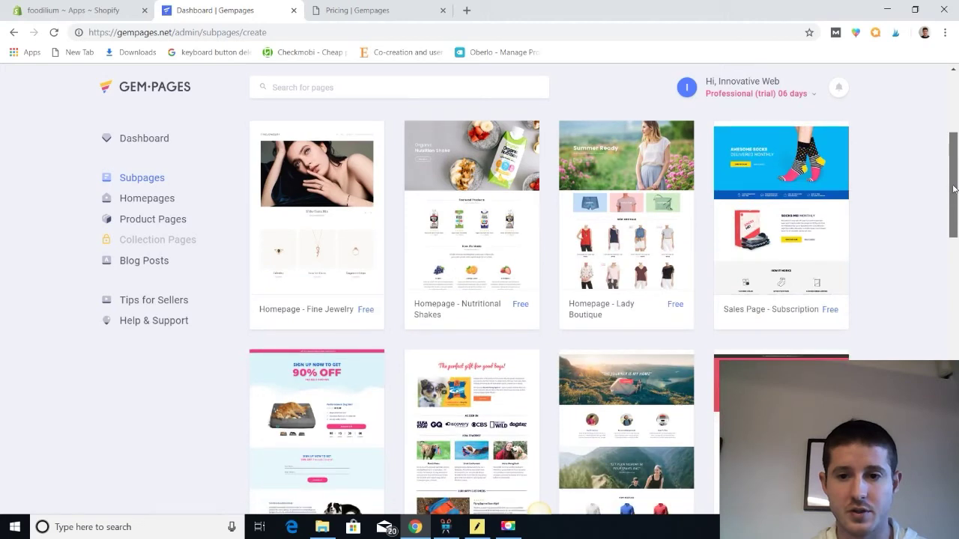
pyautogui.moveTo(772, 209)
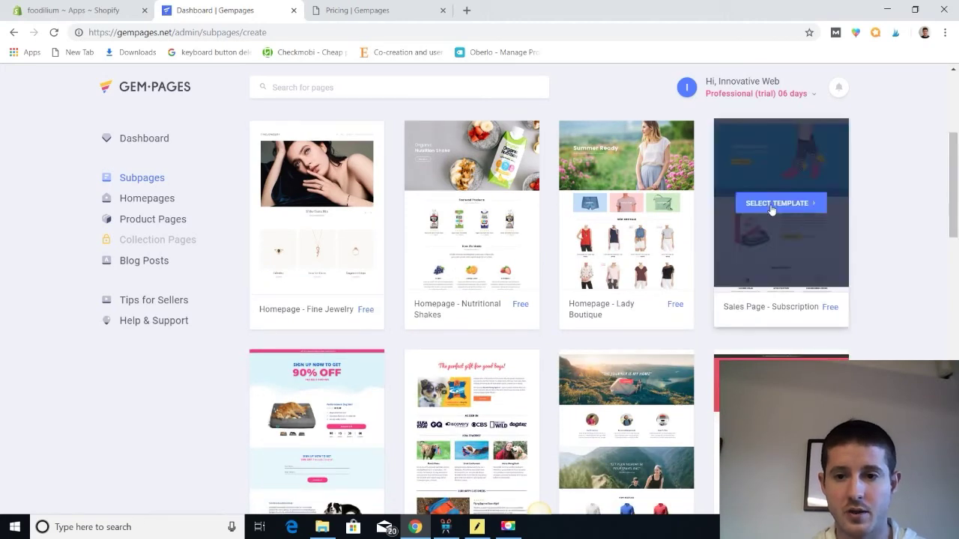
pyautogui.click(772, 206)
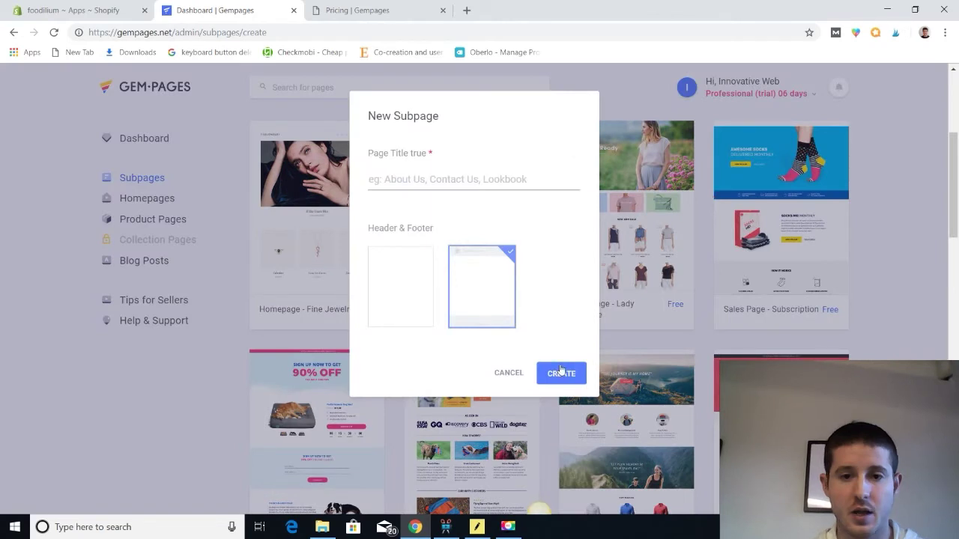
# - Title the new subpage "testing" and create it with the header and footer layout
pyautogui.click(560, 372)
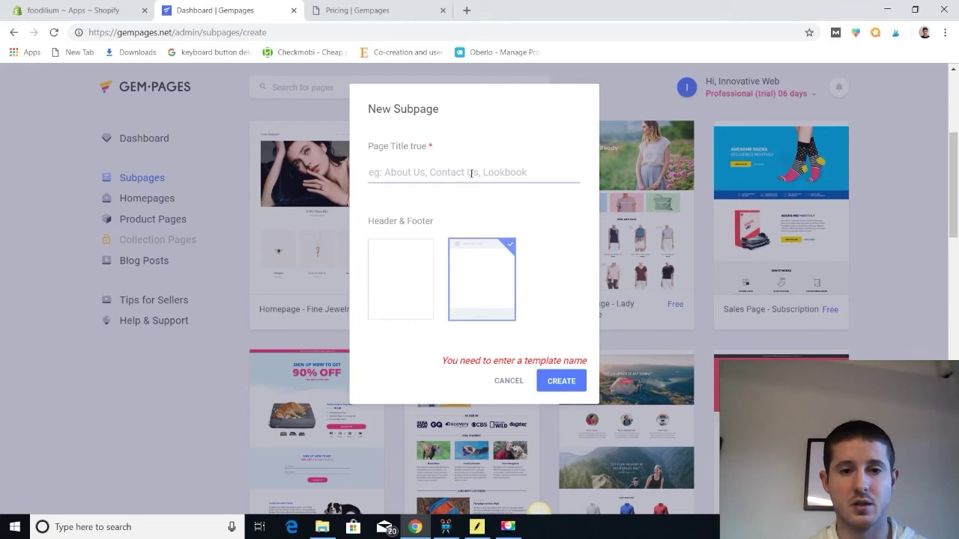
pyautogui.write('testing')
pyautogui.click(554, 383)
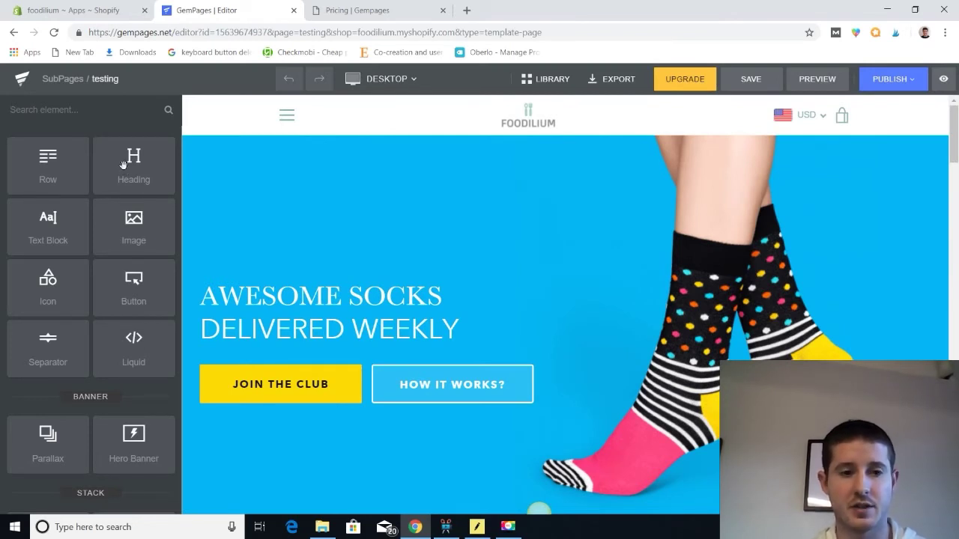
# - Replace the "Easy & Free Returns in 30days" text in the blue benefits bar with "OUr Socks"
pyautogui.moveTo(955, 125)
pyautogui.mouseDown()
pyautogui.moveTo(957, 491)
pyautogui.moveTo(956, 134)
pyautogui.mouseUp()
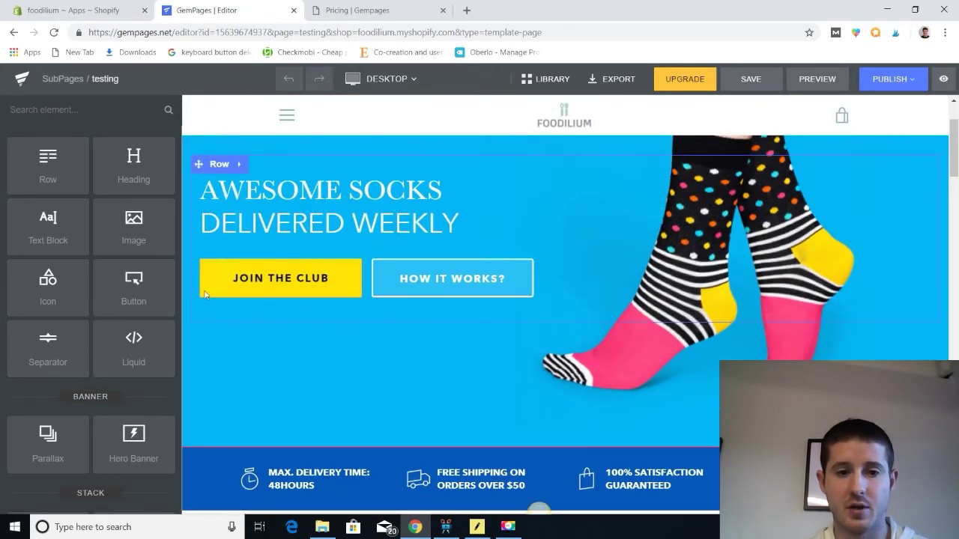
pyautogui.click(287, 285)
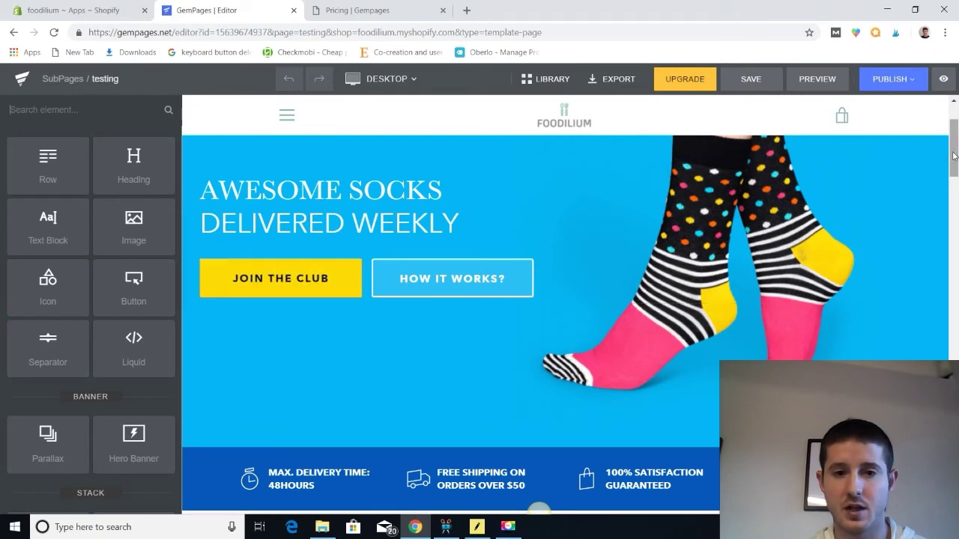
pyautogui.moveTo(954, 157); pyautogui.dragTo(954, 193)
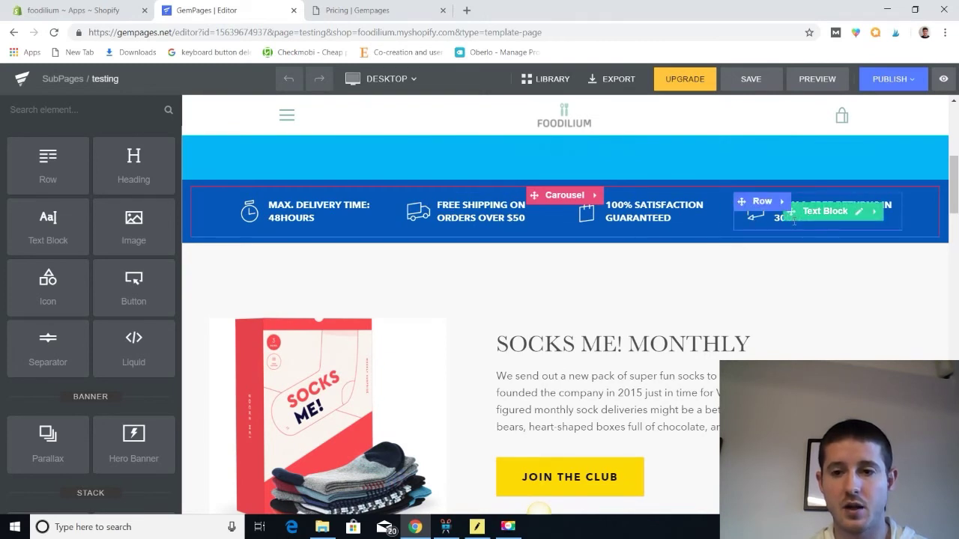
pyautogui.click(768, 221)
pyautogui.click(758, 216)
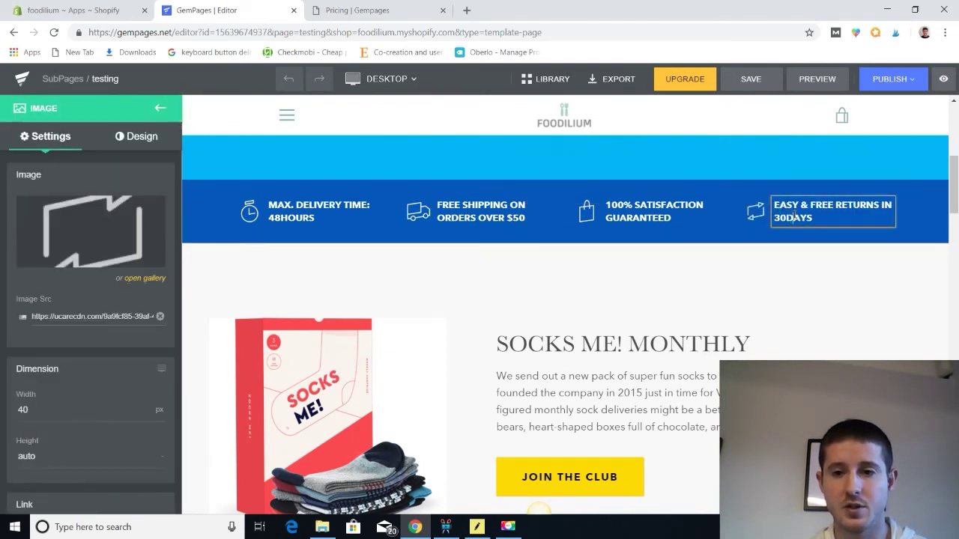
pyautogui.click(796, 215)
pyautogui.hotkey('ctrl', 'a')
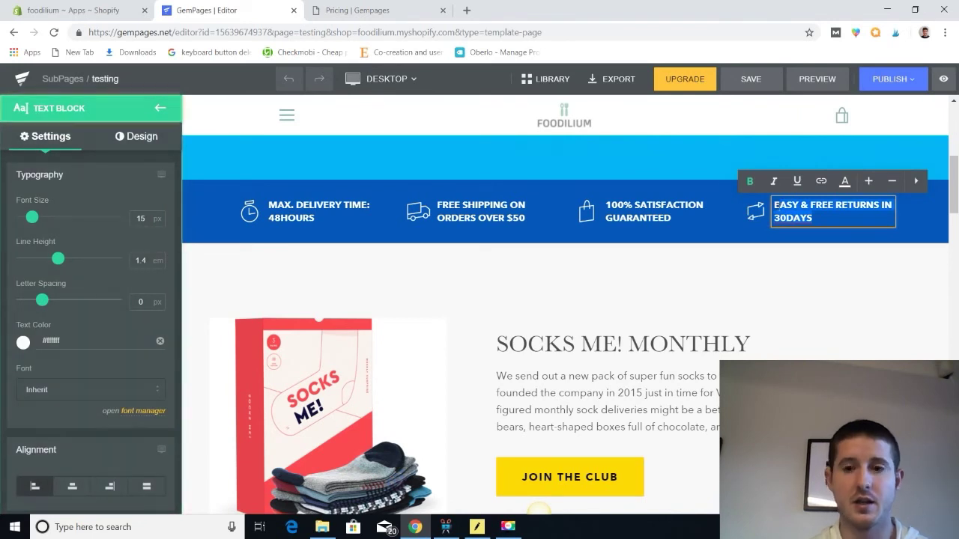
pyautogui.write('E')
pyautogui.press('BackSpace')
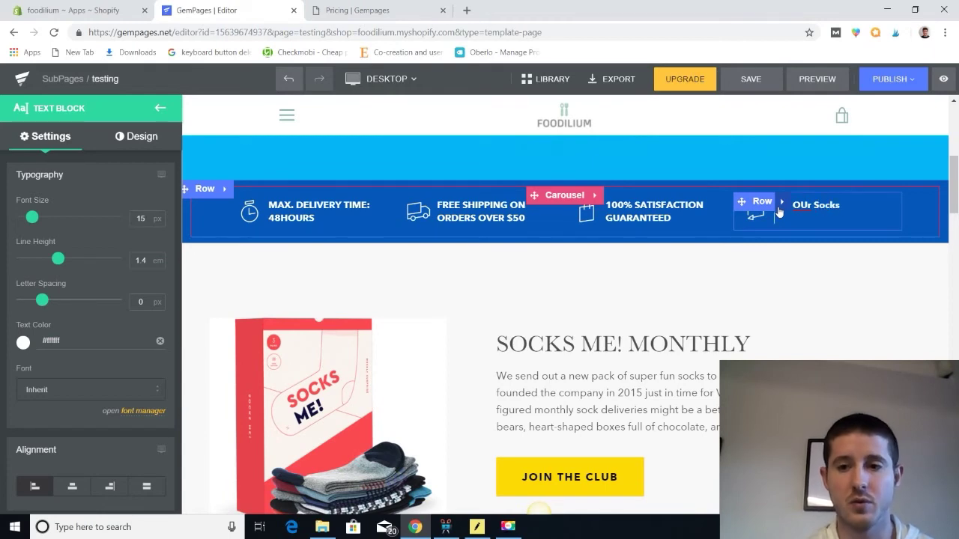
# - Replace the sock box image beside "Socks Me! Monthly" with the Spigen_Look picture from the Desktop folder
pyautogui.moveTo(955, 180); pyautogui.dragTo(956, 204)
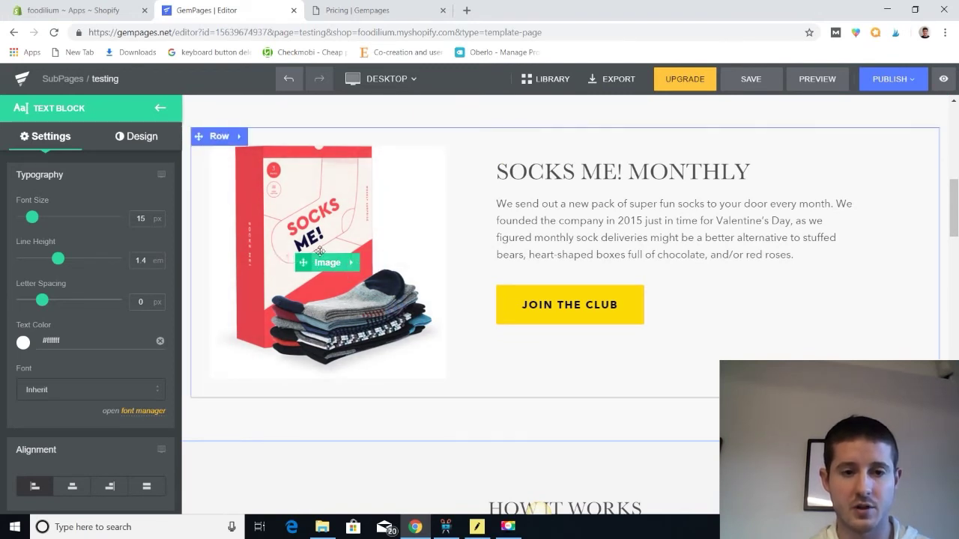
pyautogui.click(315, 265)
pyautogui.moveTo(88, 236)
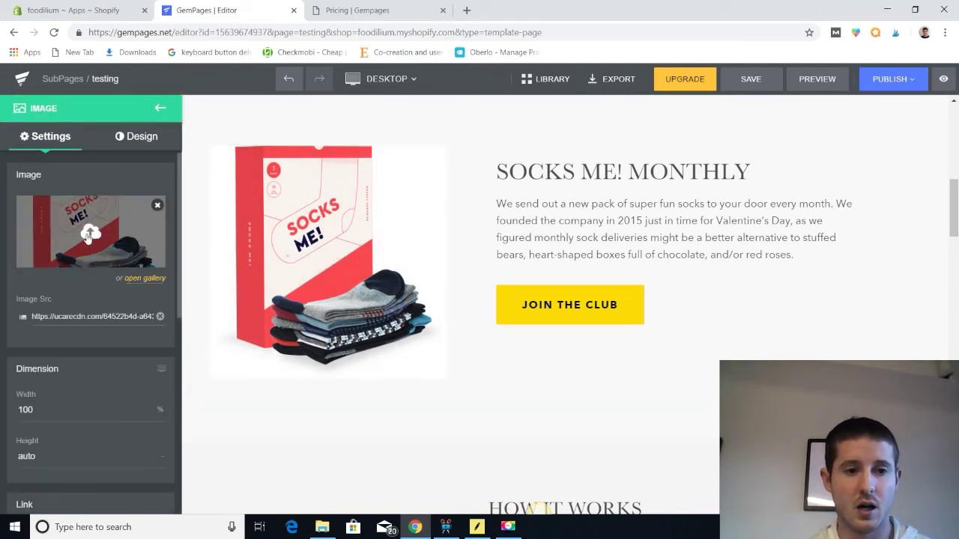
pyautogui.click(90, 233)
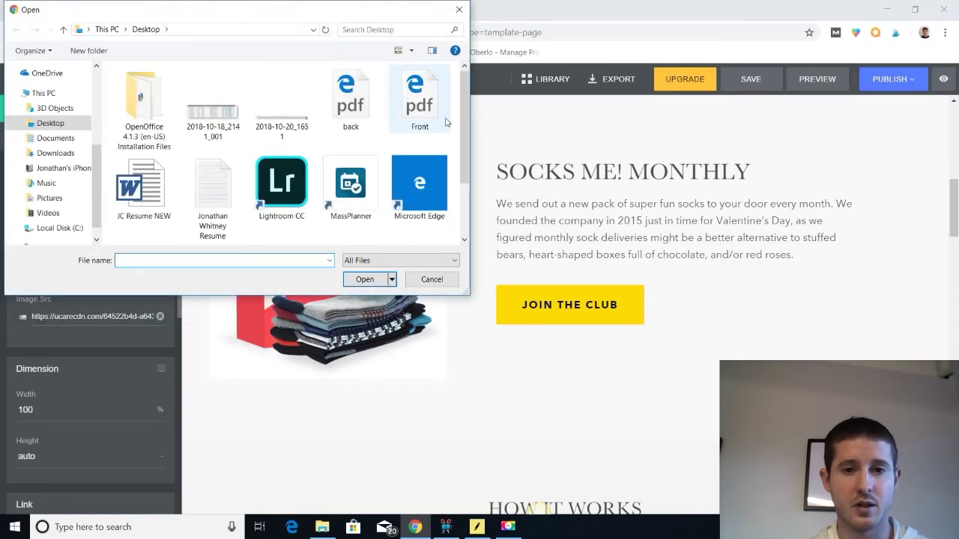
pyautogui.moveTo(463, 93); pyautogui.dragTo(462, 146)
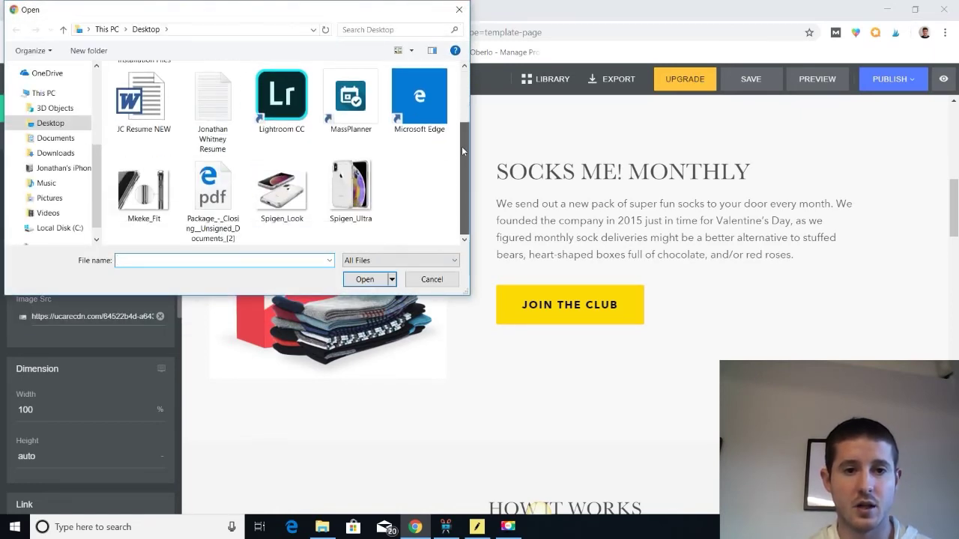
pyautogui.doubleClick(280, 186)
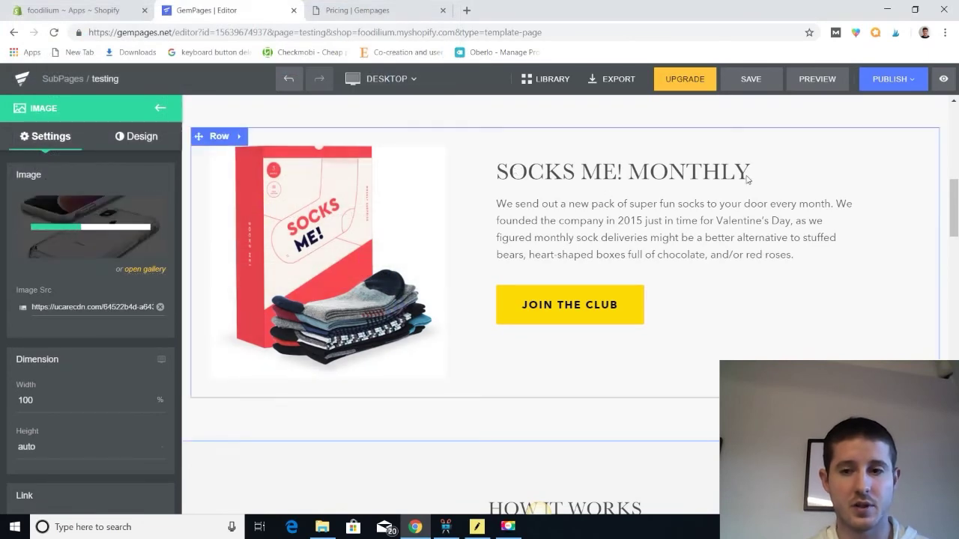
# - Add a Hero Banner element at the top of the page, above the "Awesome Socks Delivered Weekly" section
pyautogui.moveTo(957, 200); pyautogui.dragTo(927, 314)
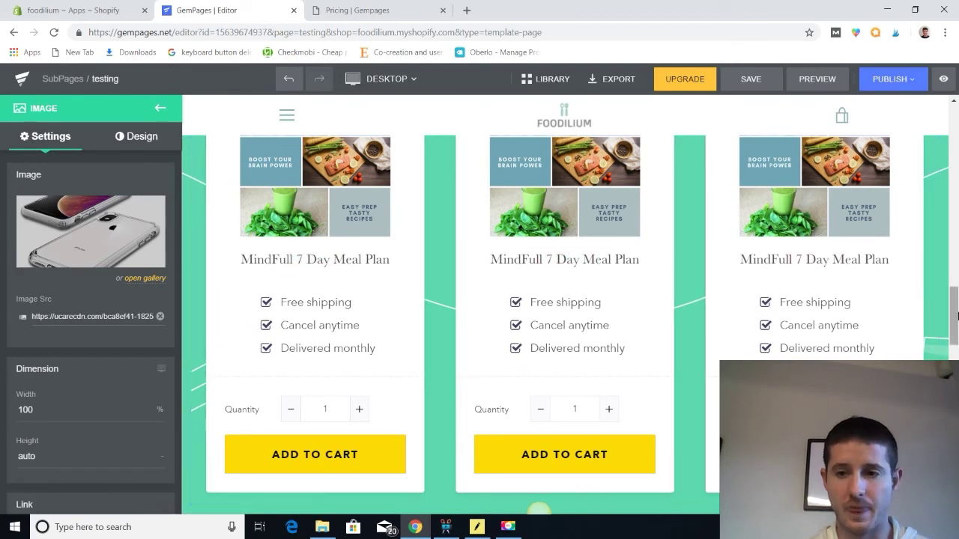
pyautogui.moveTo(957, 314); pyautogui.dragTo(956, 135)
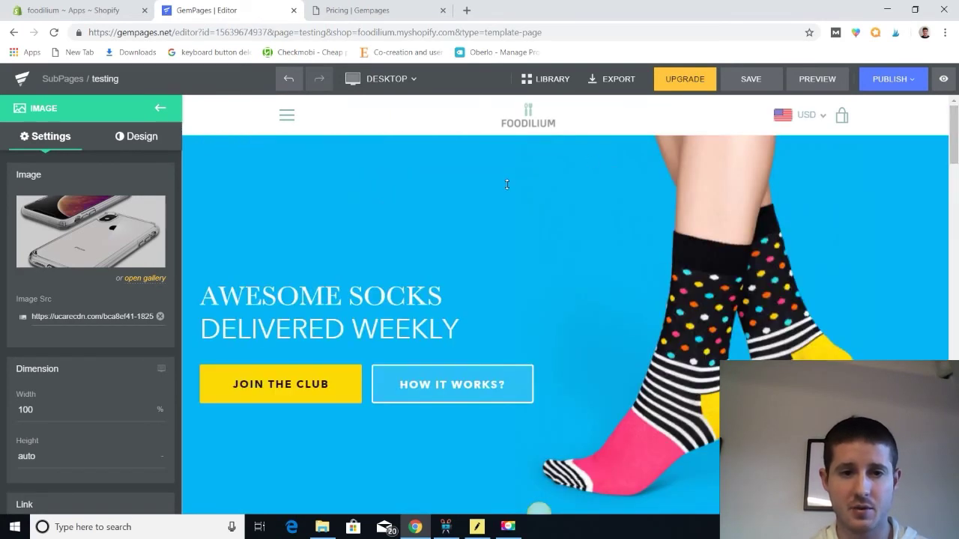
pyautogui.click(159, 111)
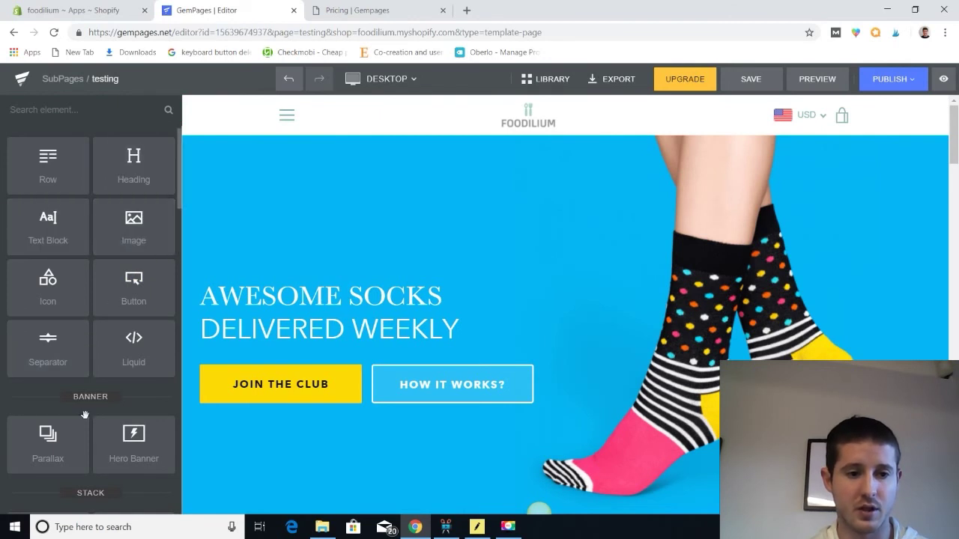
pyautogui.scroll(-2, 85, 415)
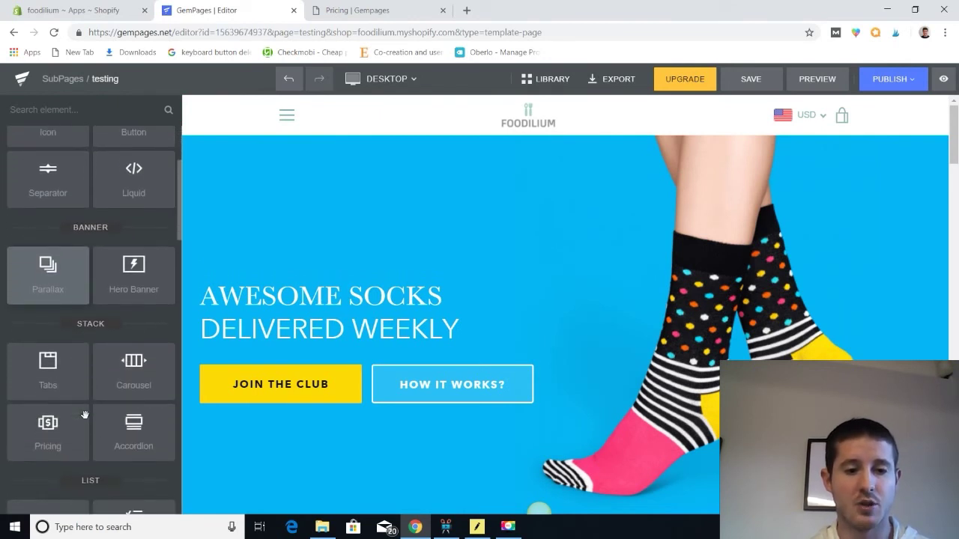
pyautogui.scroll(-2, 85, 415)
pyautogui.scroll(2, 85, 415)
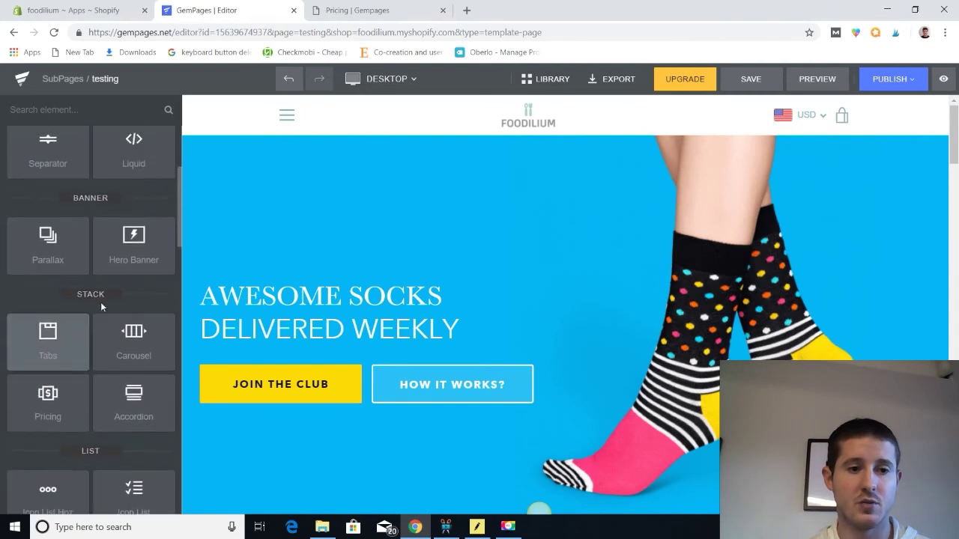
pyautogui.scroll(1, 100, 302)
pyautogui.moveTo(132, 280); pyautogui.dragTo(507, 163)
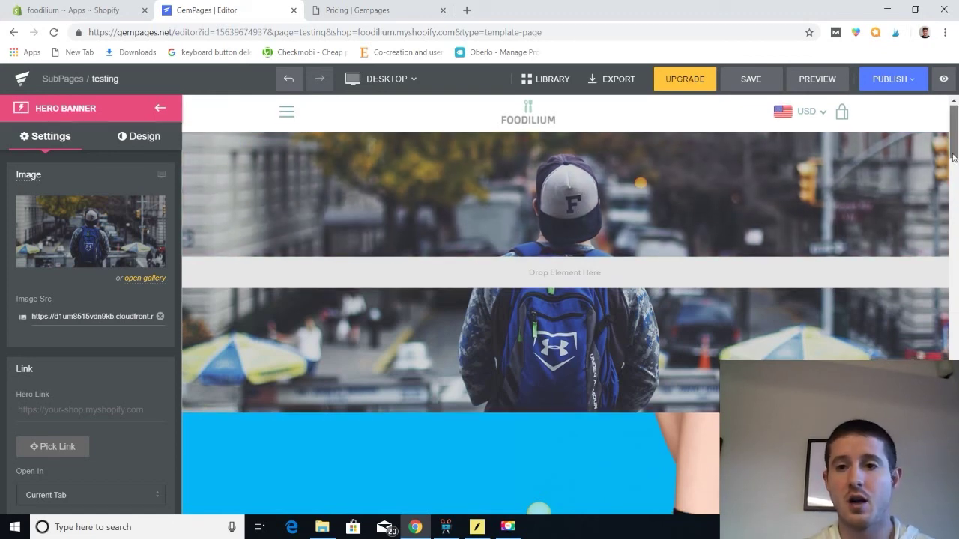
pyautogui.scroll(-3, 954, 205)
pyautogui.scroll(-15, 955, 205)
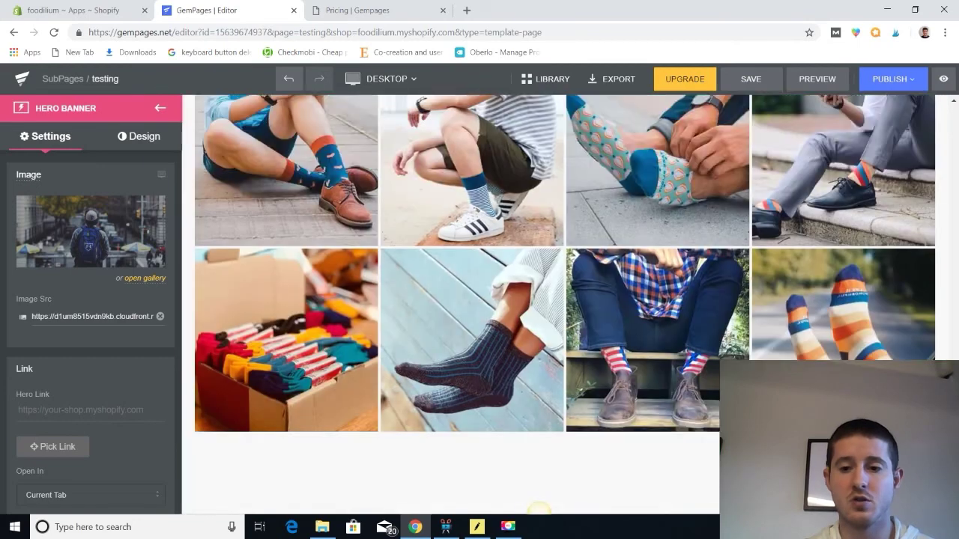
pyautogui.scroll(18, 951, 225)
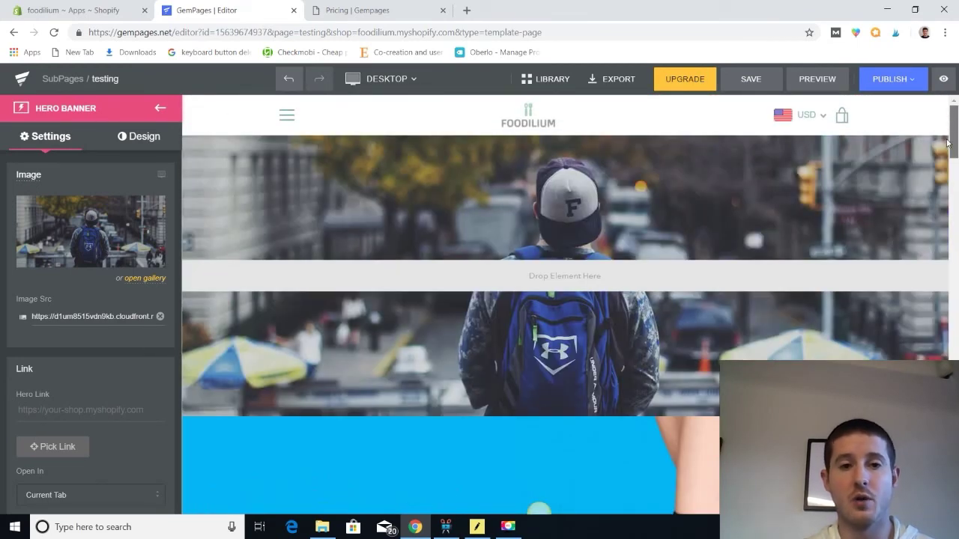